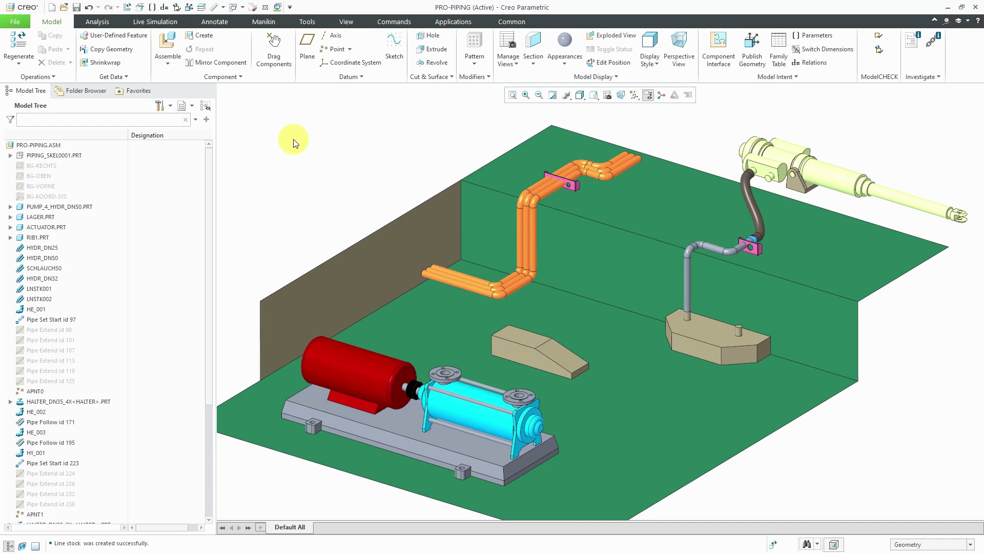
Step: Enter the Piping application and open Line Stock management from Setup
click(460, 23)
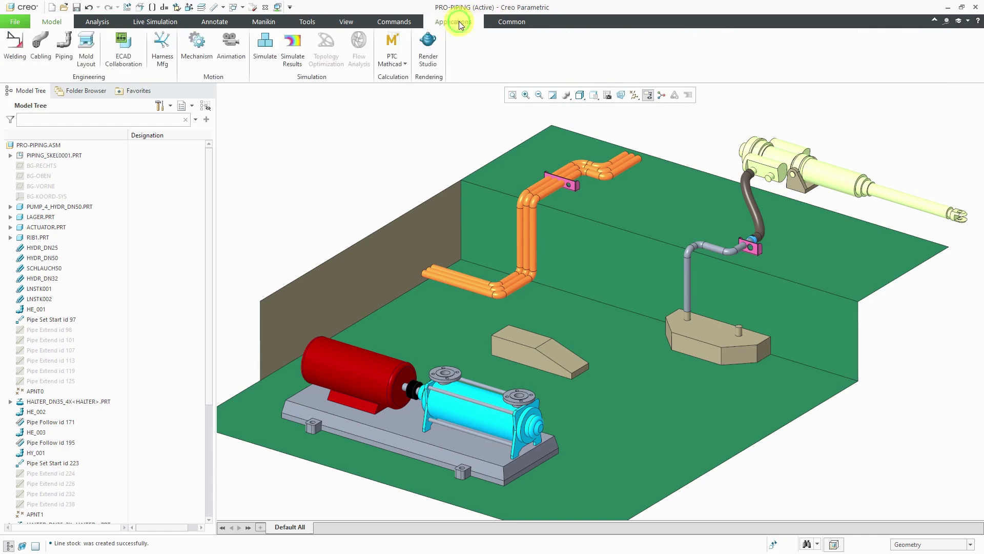
click(65, 45)
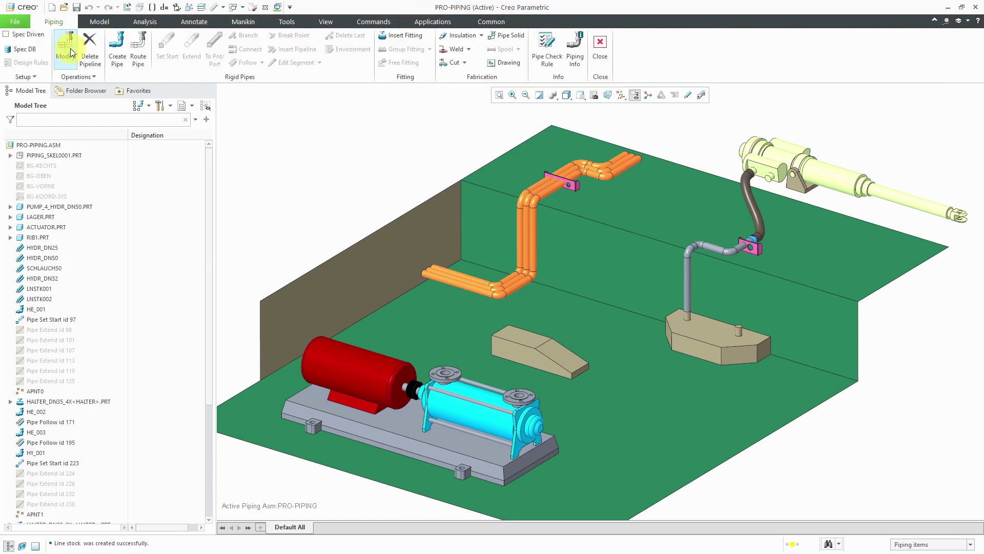
click(34, 78)
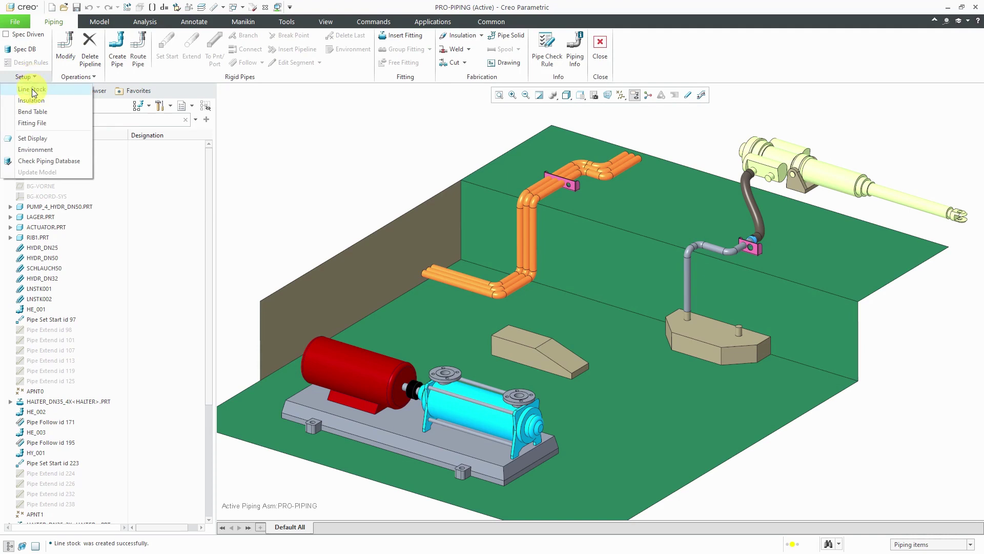
click(32, 92)
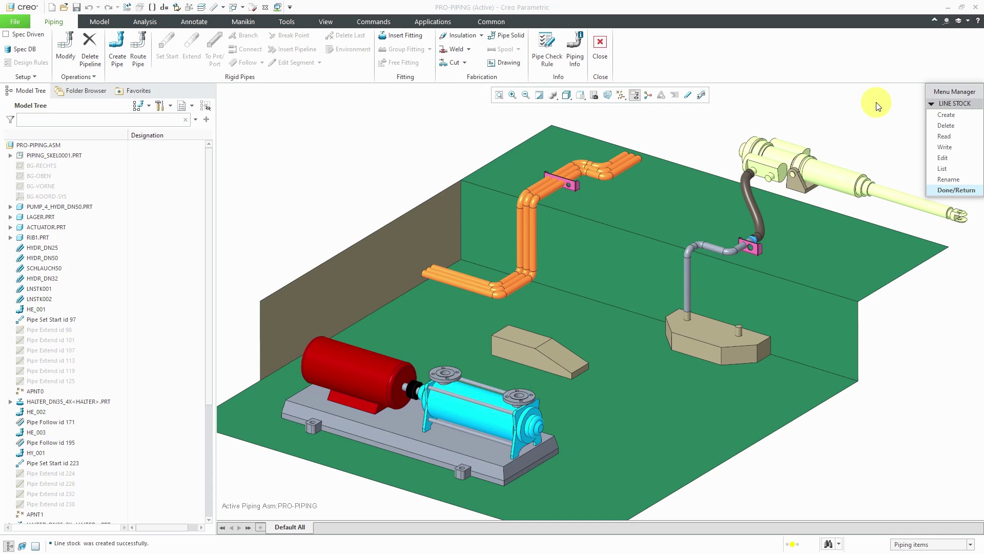
Step: Open HYDR_DN25 for editing, then cancel and discard any changes
click(945, 160)
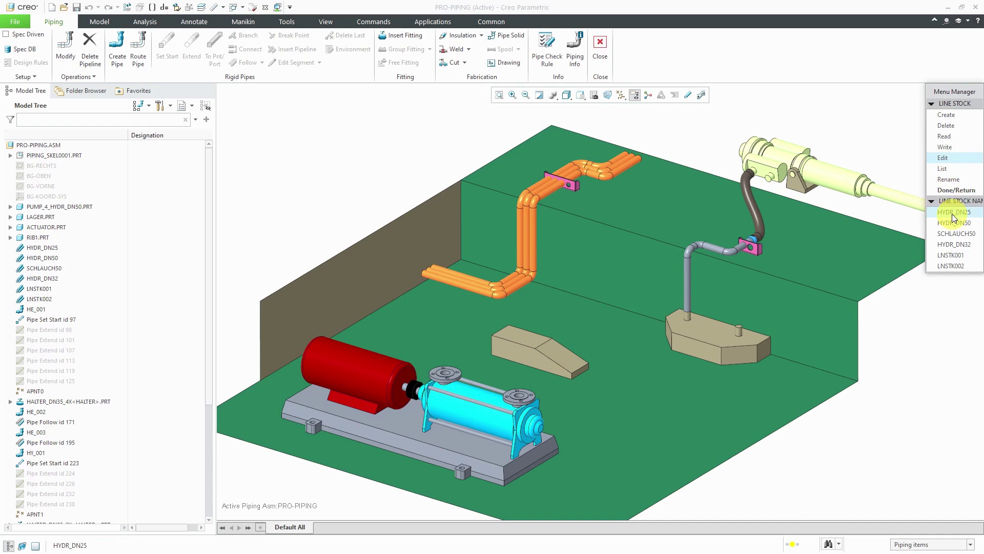
click(952, 213)
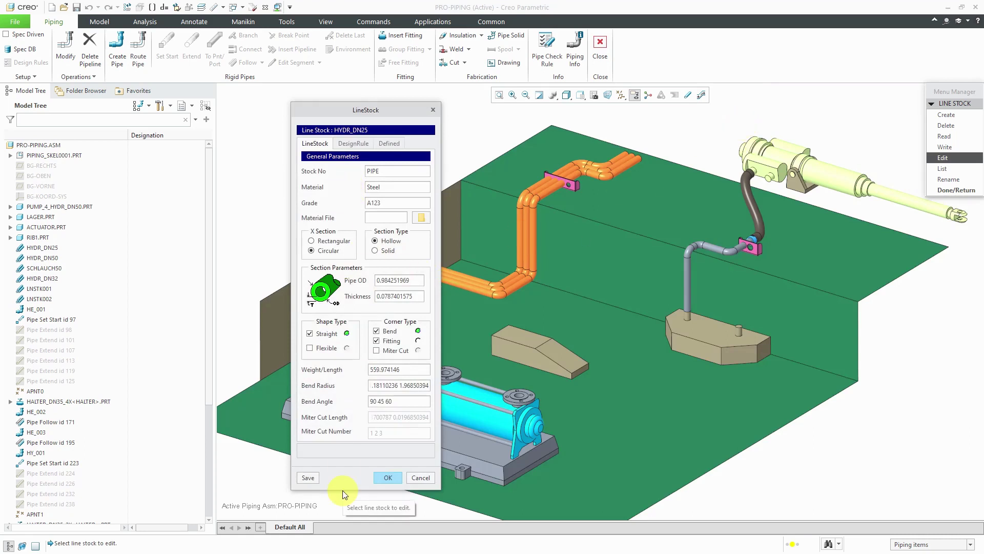
click(427, 480)
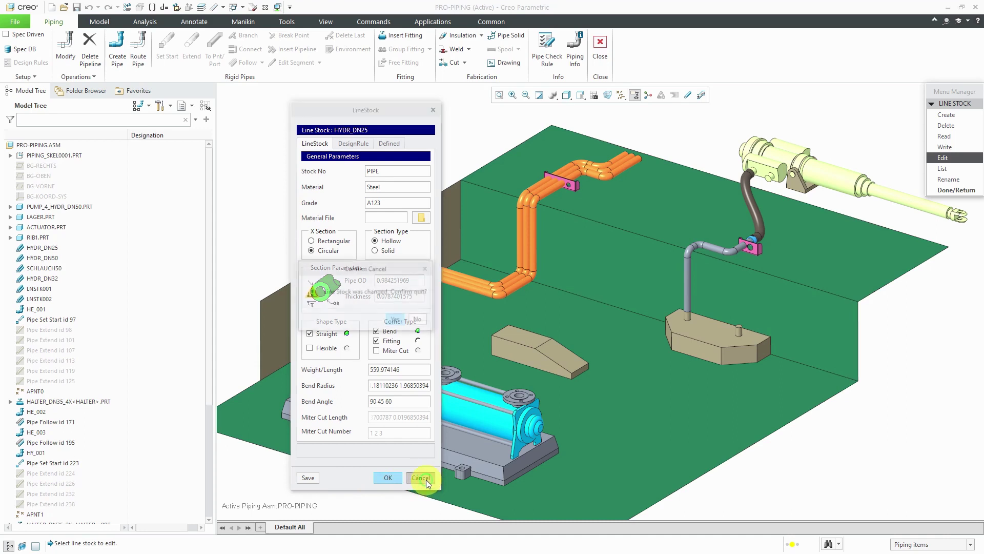
click(395, 321)
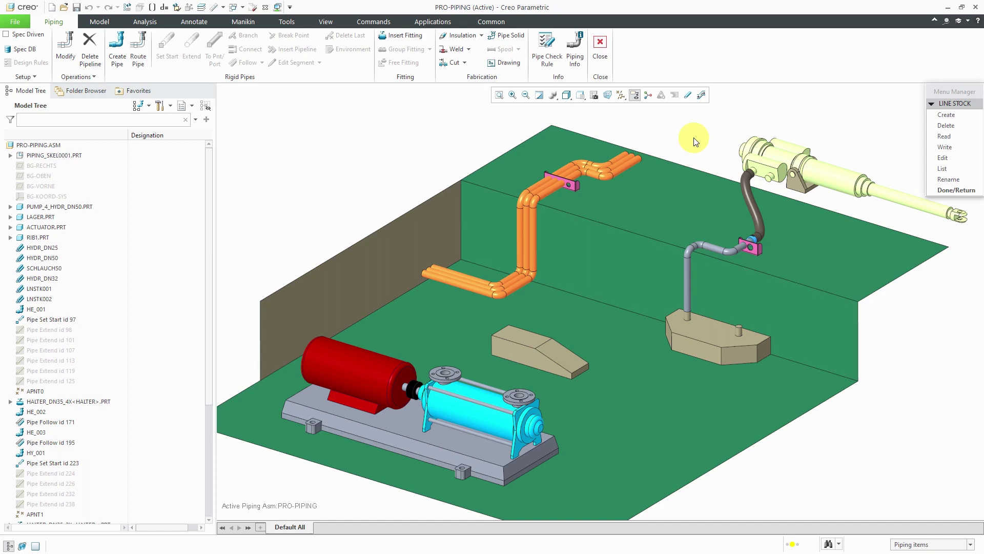
Step: Start a new line stock to be named SCH80_NPS4_DN100
click(946, 117)
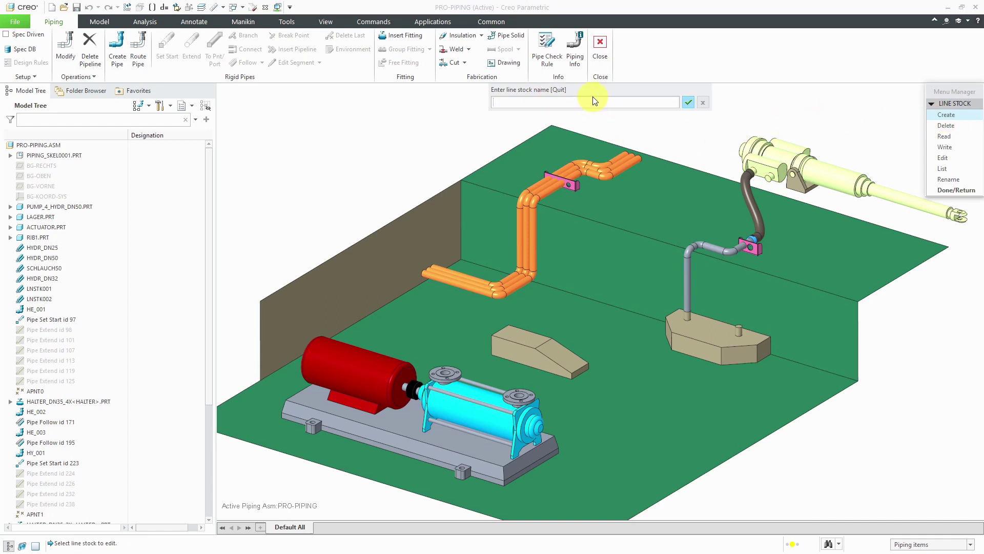
text(SCH80_)
text(N)
text(PS4)
text(_DN1)
text(00)
Step: Confirm the SCH80_NPS4_DN100 name, change the grade to SCH80 and browse for a material file
key(Return)
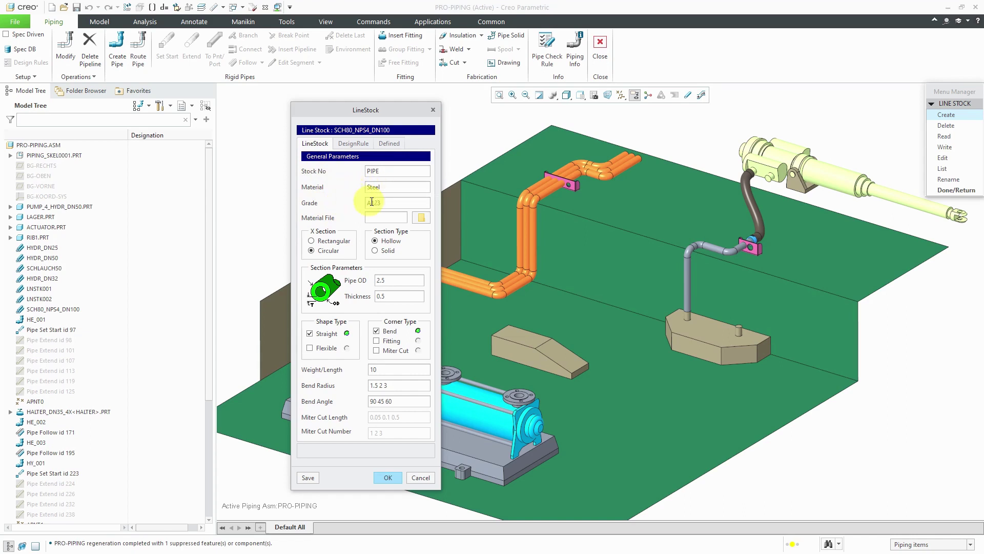
double_click(381, 202)
text(SCH80)
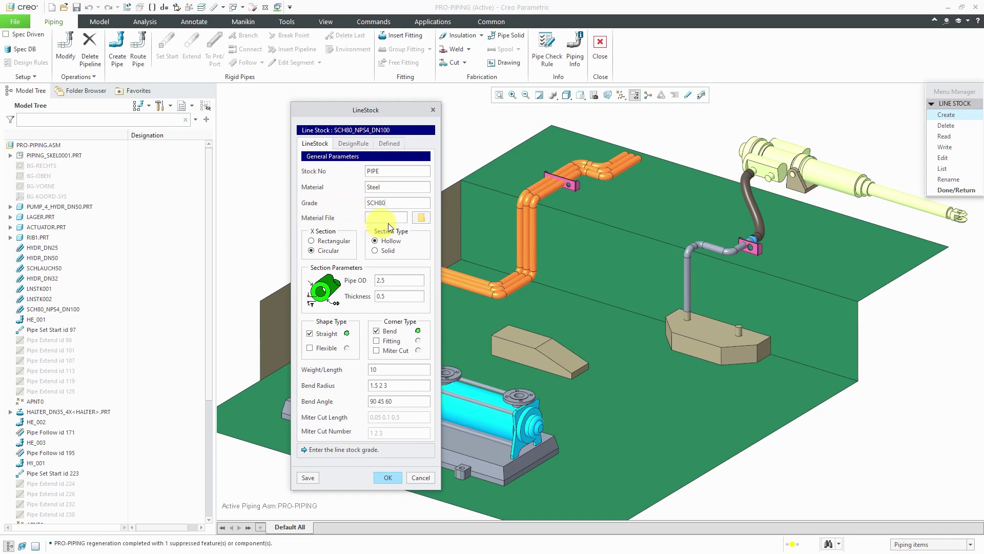
click(421, 218)
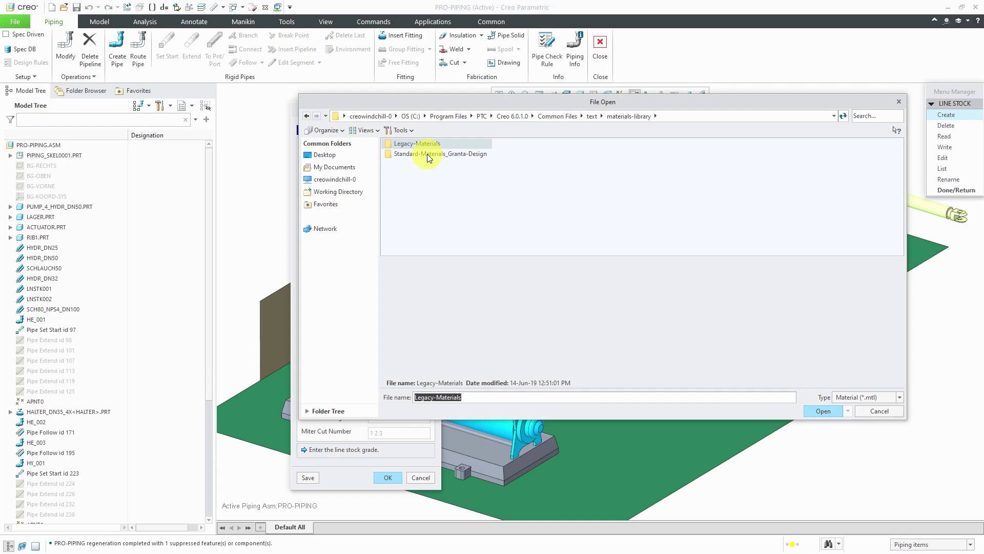
Step: Load Steel_cast.mtl from Standard-Materials_Granta-Design > Ferrous_metals as the line stock material
double_click(426, 154)
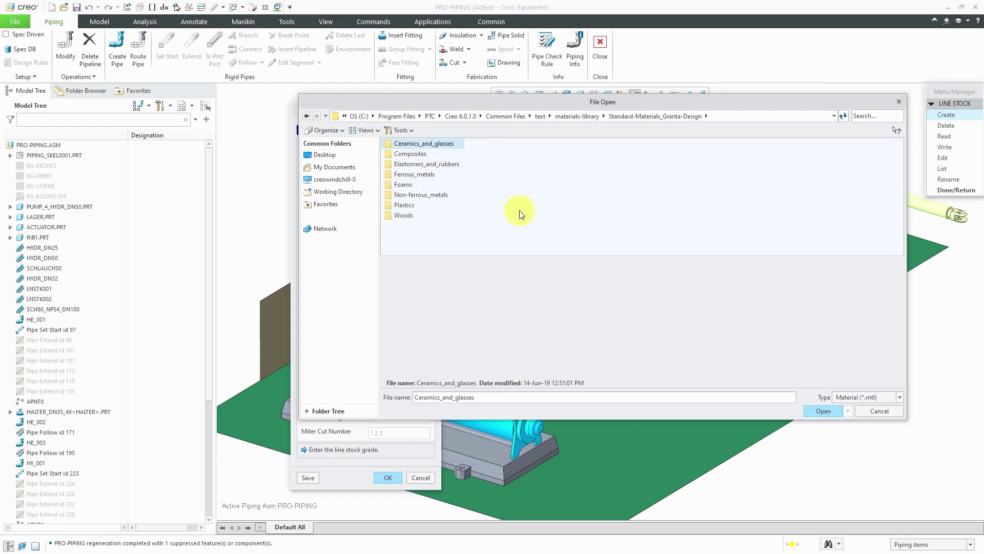
double_click(415, 175)
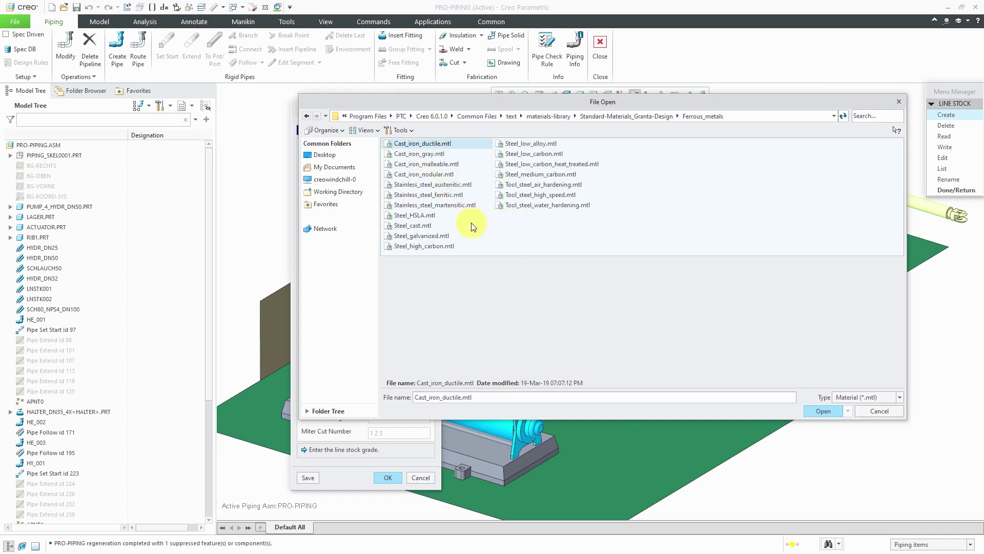
click(420, 228)
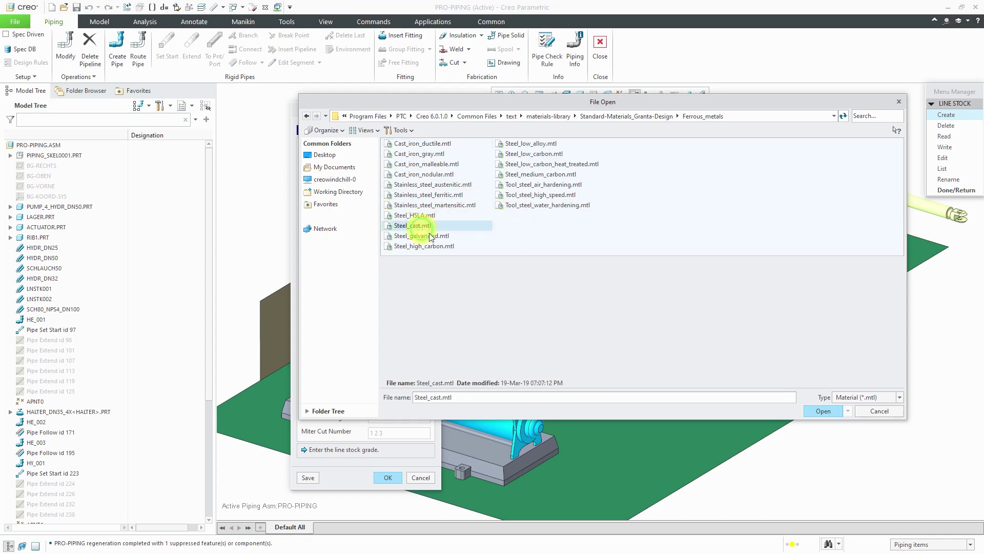
click(825, 411)
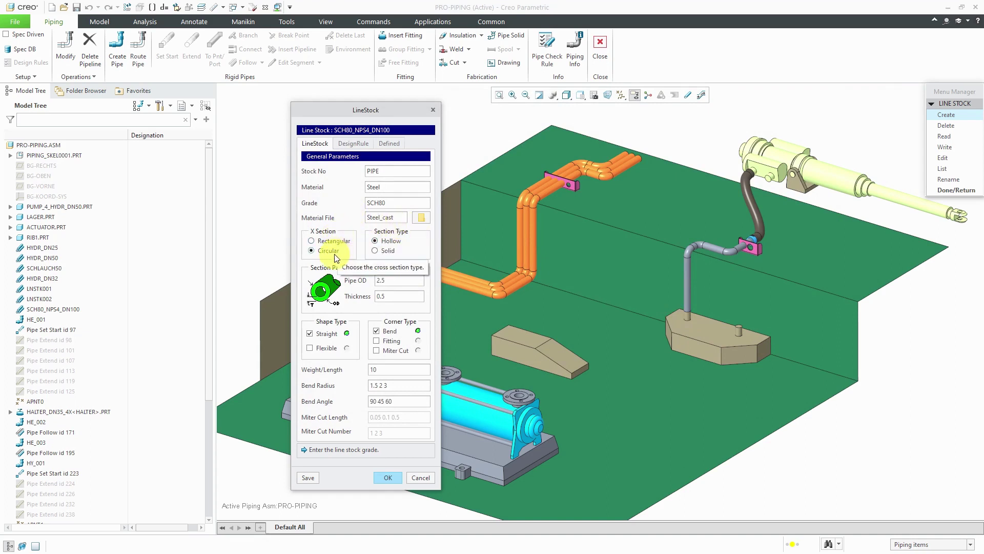
Step: Keep the Hollow section type and set pipe OD 4.5 and wall thickness 0.32
click(388, 251)
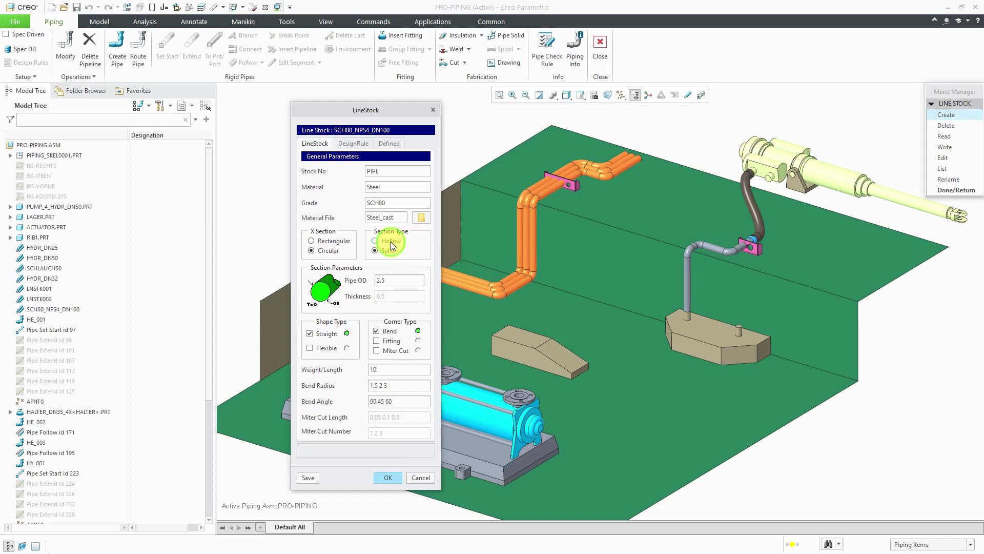
click(391, 243)
click(388, 280)
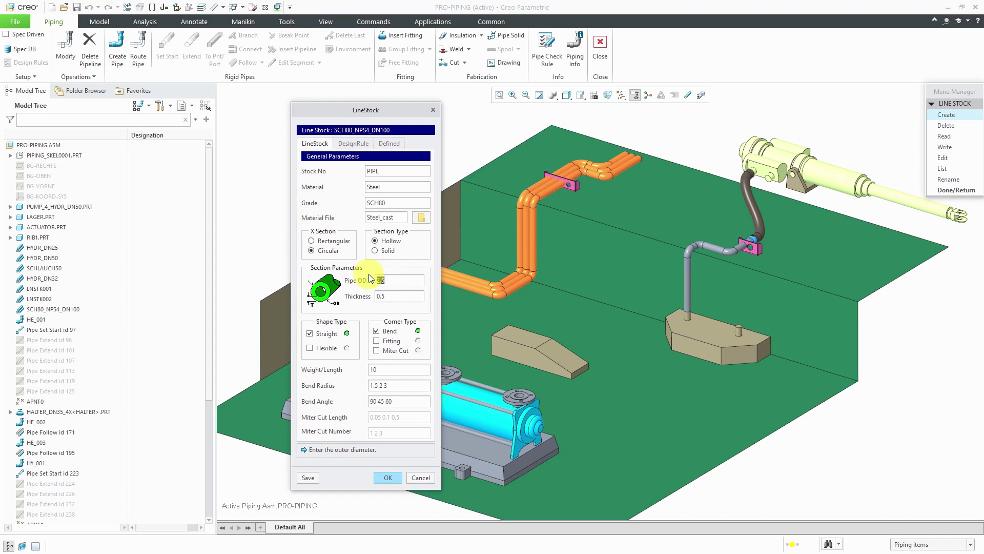
text(45)
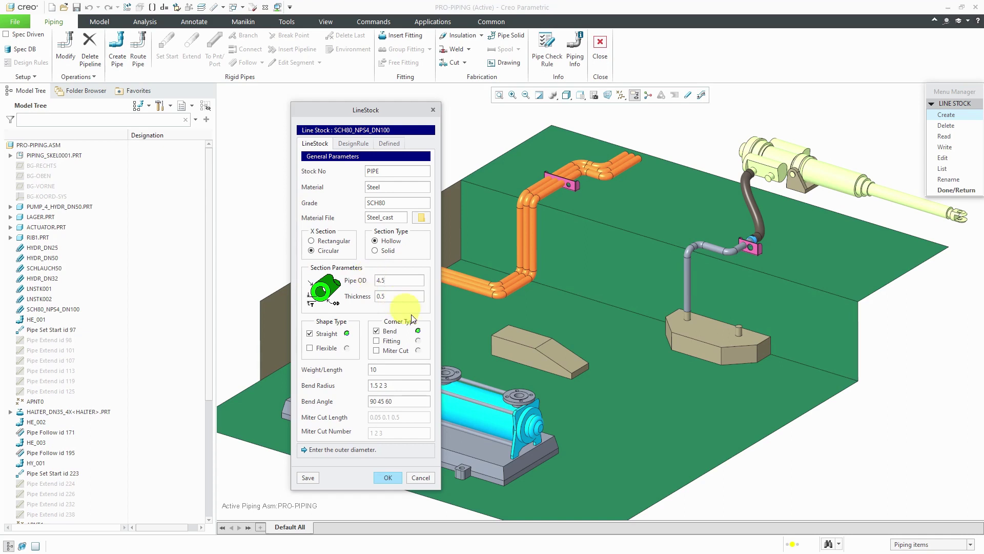
click(393, 294)
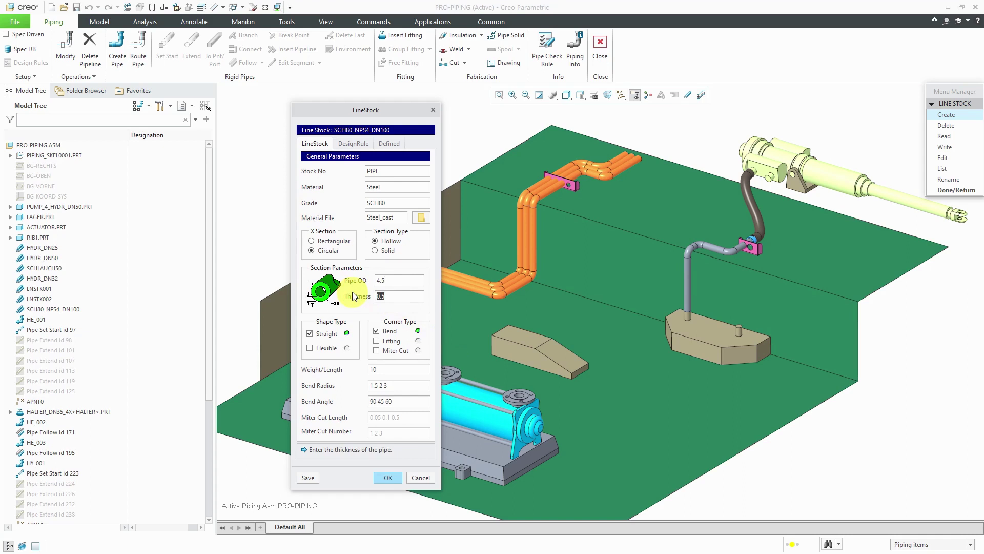
text(0.3)
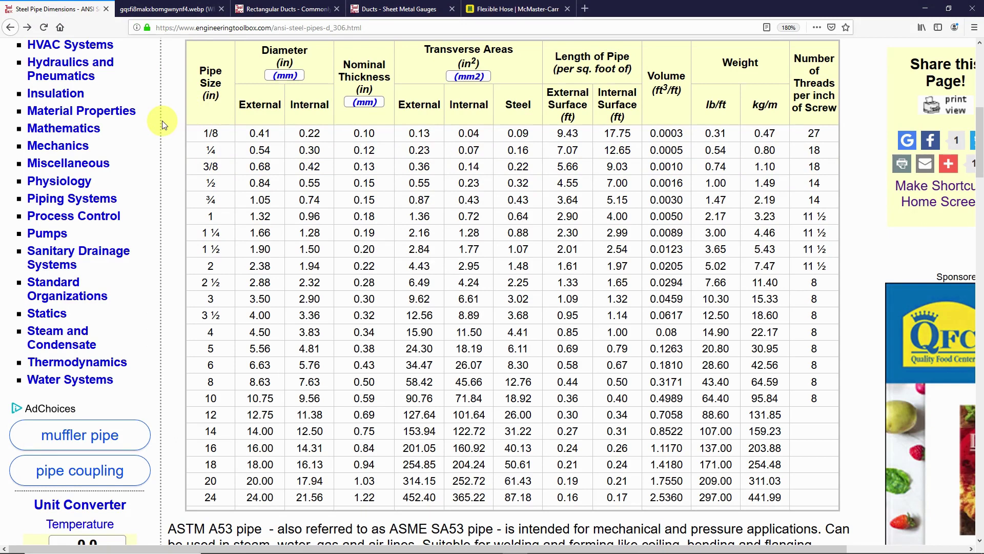
scroll(196, 186, up, 3)
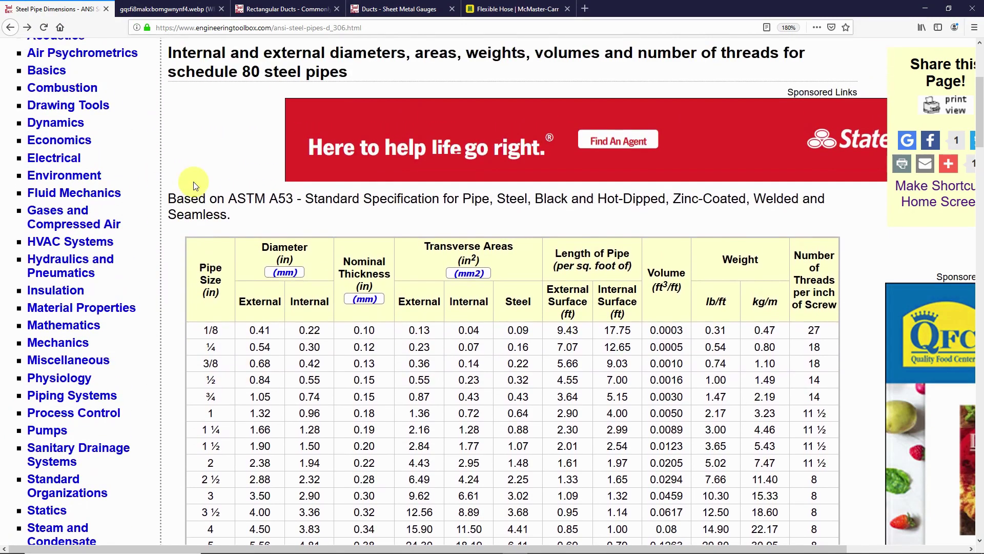
scroll(194, 184, up, 3)
scroll(231, 270, down, 3)
scroll(211, 239, down, 3)
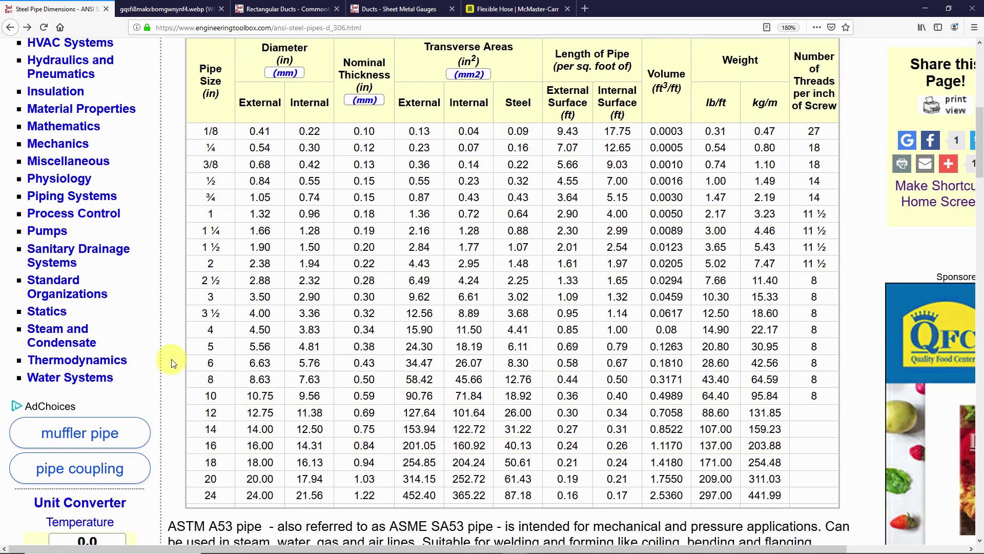
Step: Show millimetre diameters in the engineeringtoolbox.com schedule 80 steel pipe table
click(284, 76)
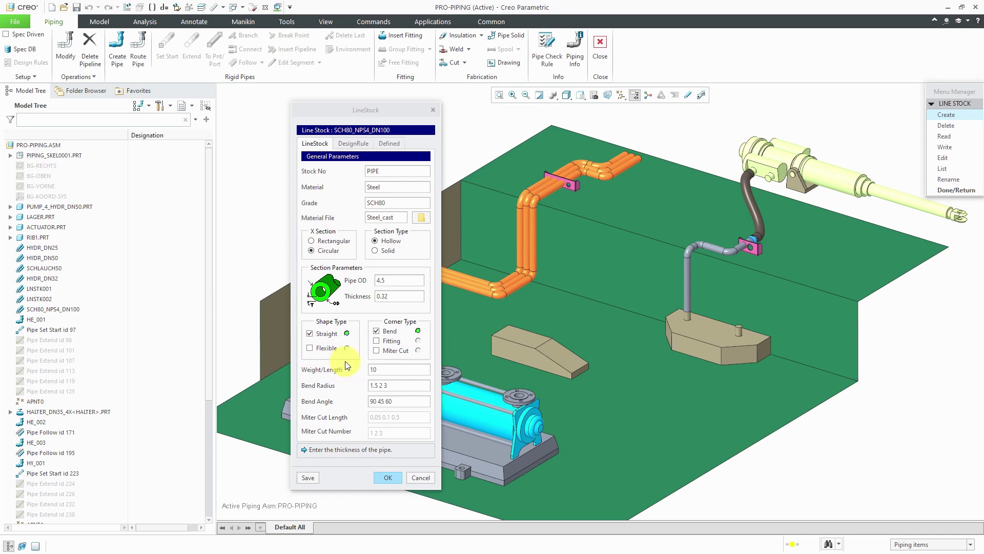
Step: Enable Fitting corners, set weight/length 1.24 and bend radii 1.5 2 3 4 6 8
click(377, 341)
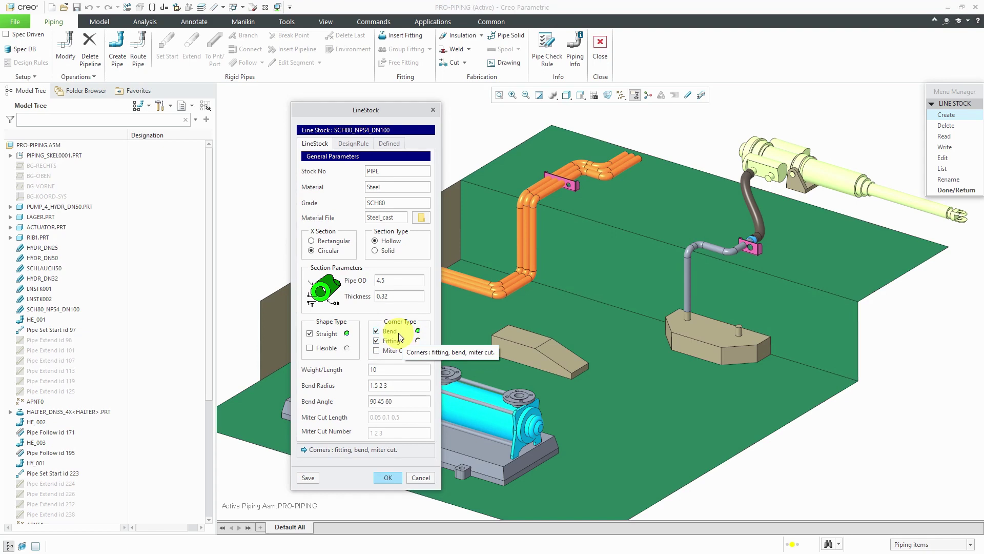
mouse_move(398, 369)
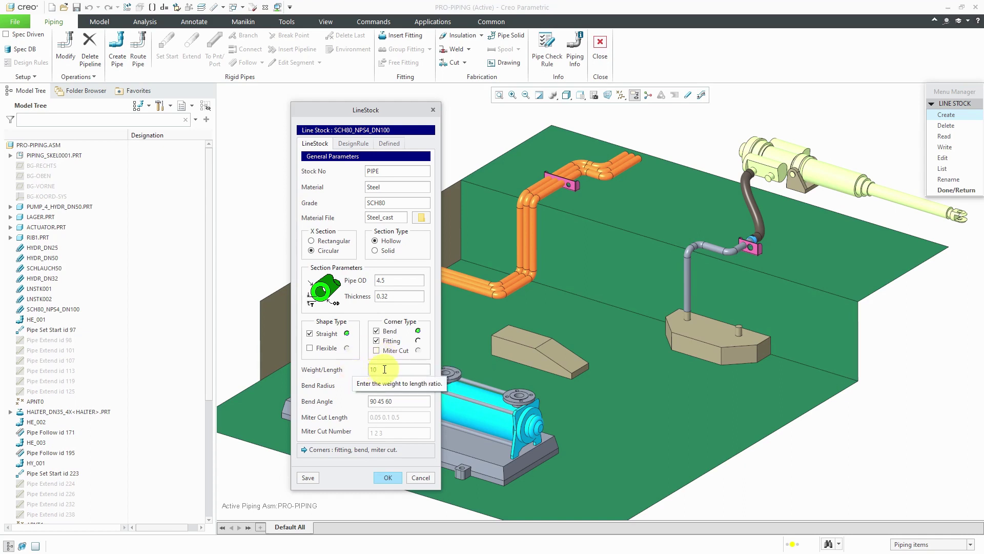
double_click(370, 369)
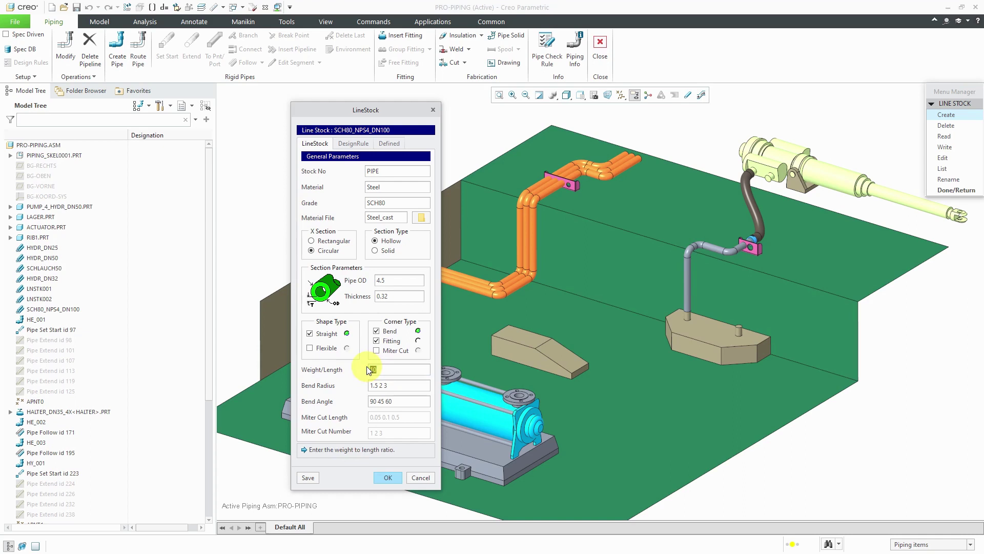
text(1.24)
click(396, 384)
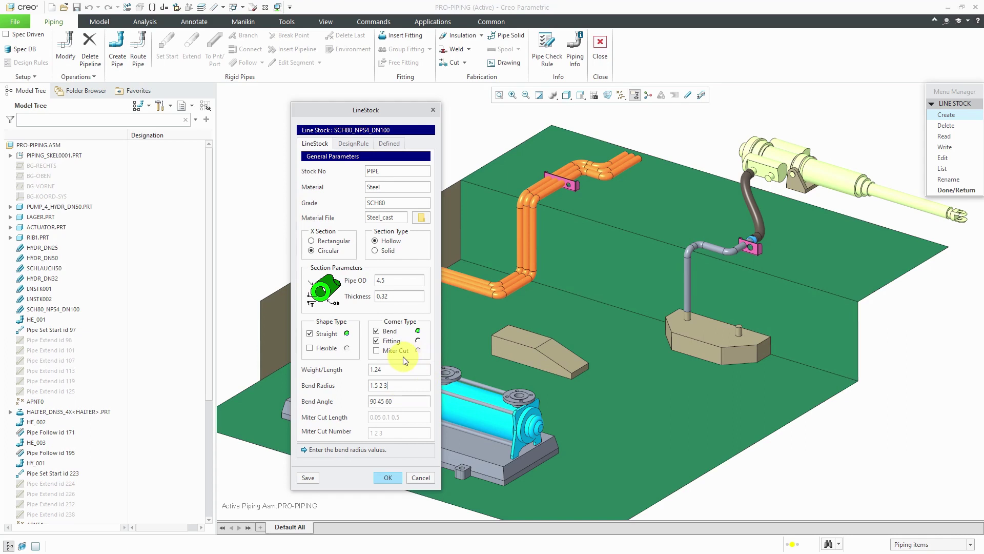
text(4 6 8)
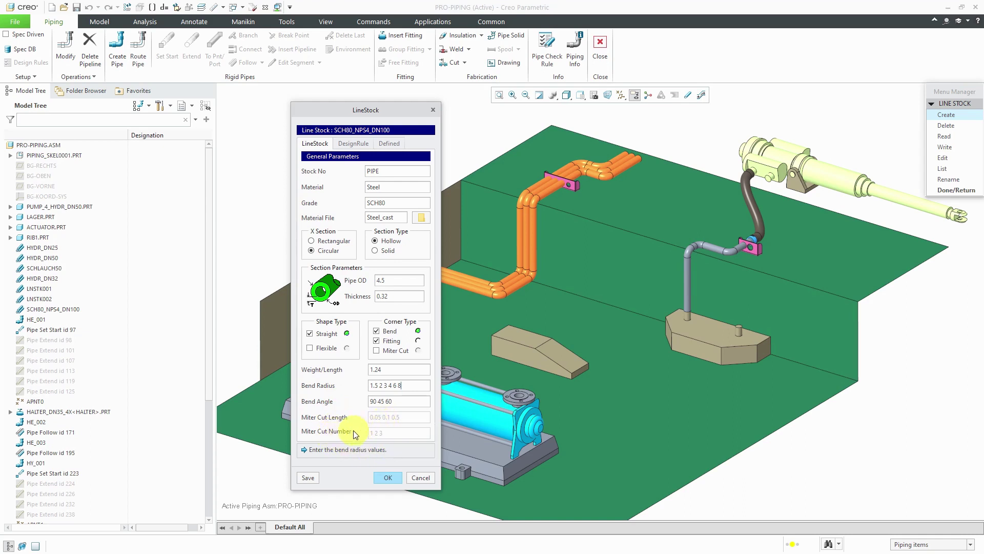
Step: On the DesignRule tab, set Max Overall Length 2000 and Min Segment Length 12
click(349, 145)
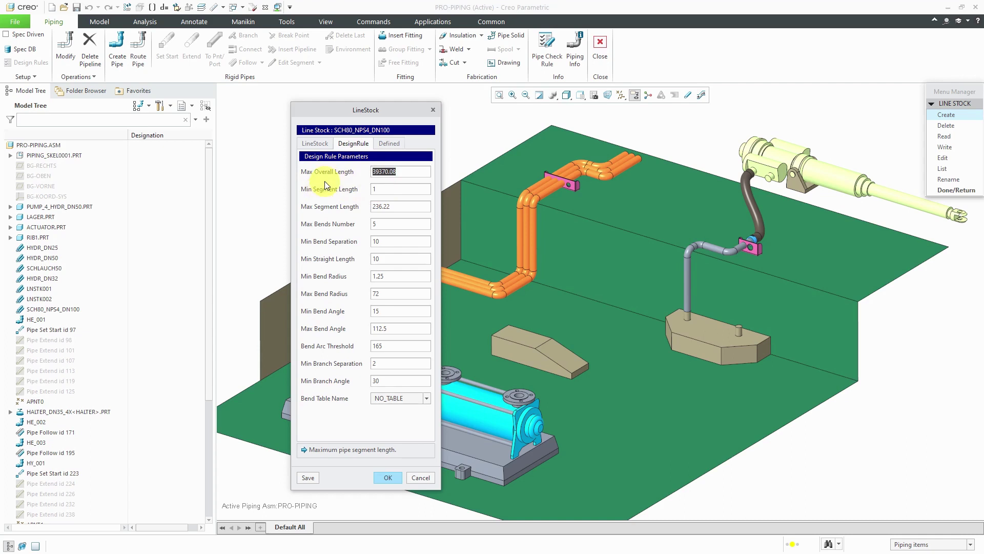
text(2000)
click(383, 188)
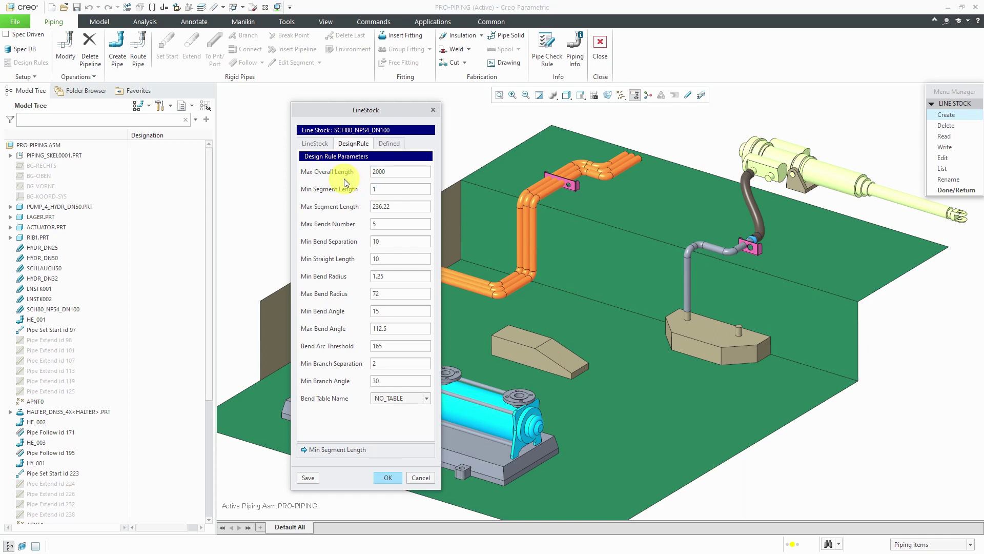
text(12)
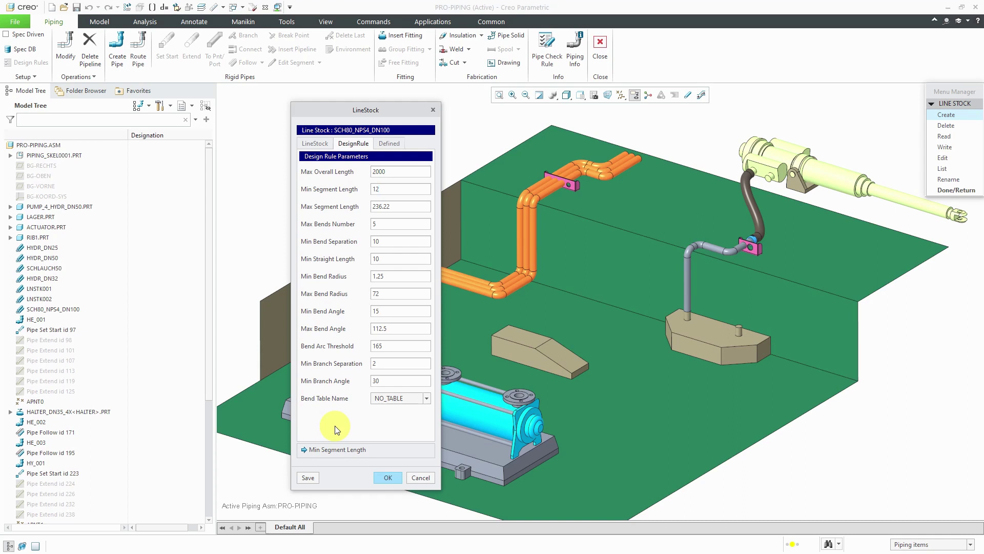
Step: Check the empty user-defined parameters, then create the SCH80_NPS4_DN100 line stock
click(388, 143)
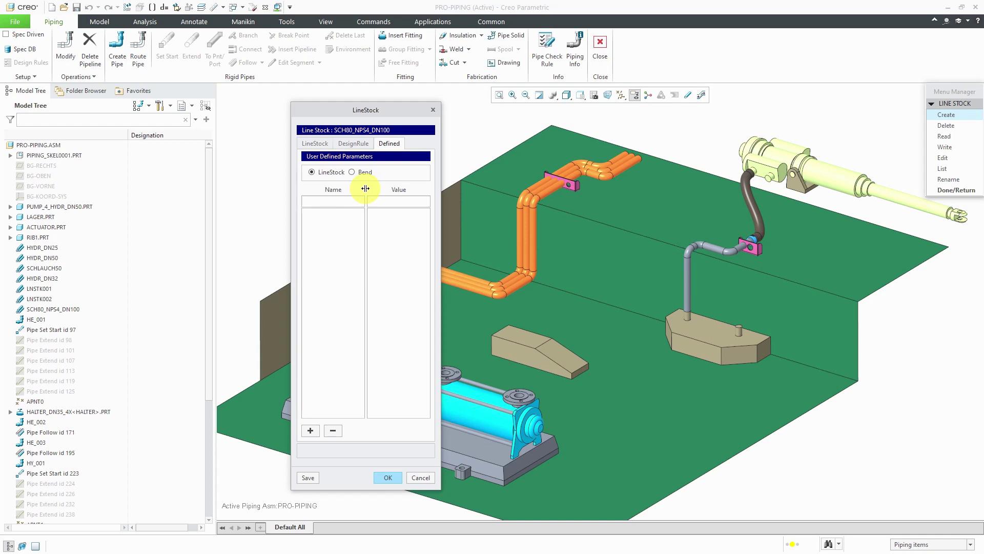
click(315, 144)
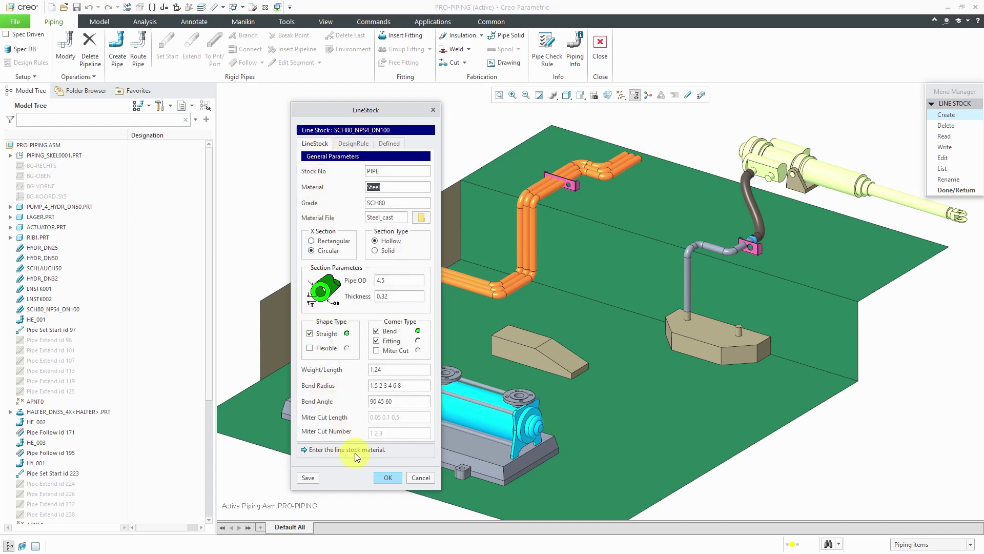
click(392, 477)
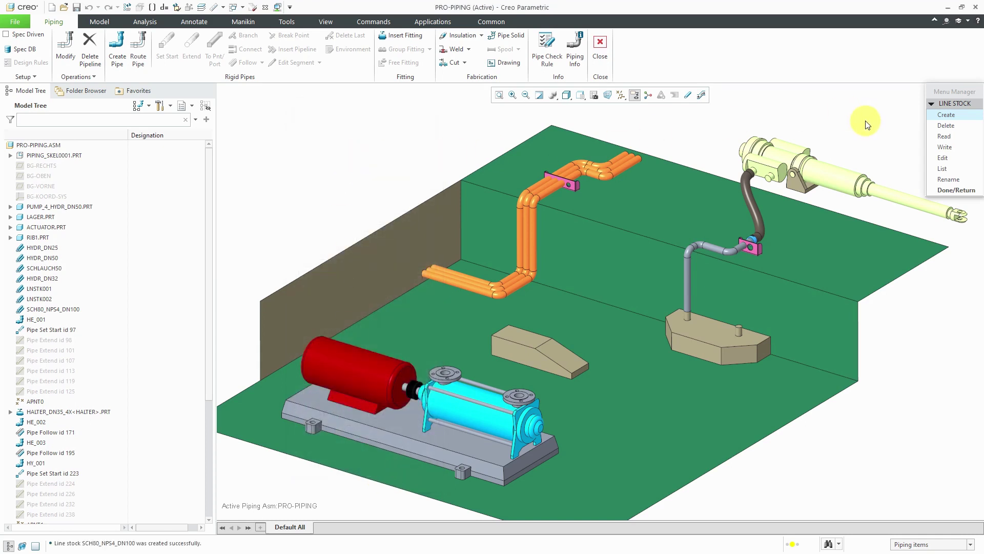
Step: List the assembly's line stocks to confirm SCH80_NPS4_DN100, then close the list
click(945, 170)
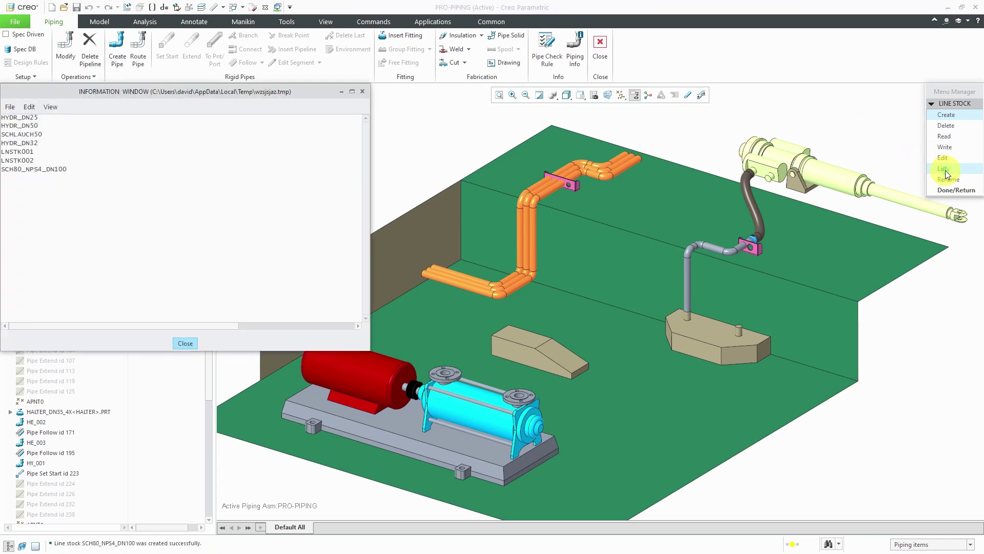
drag(256, 94, 343, 114)
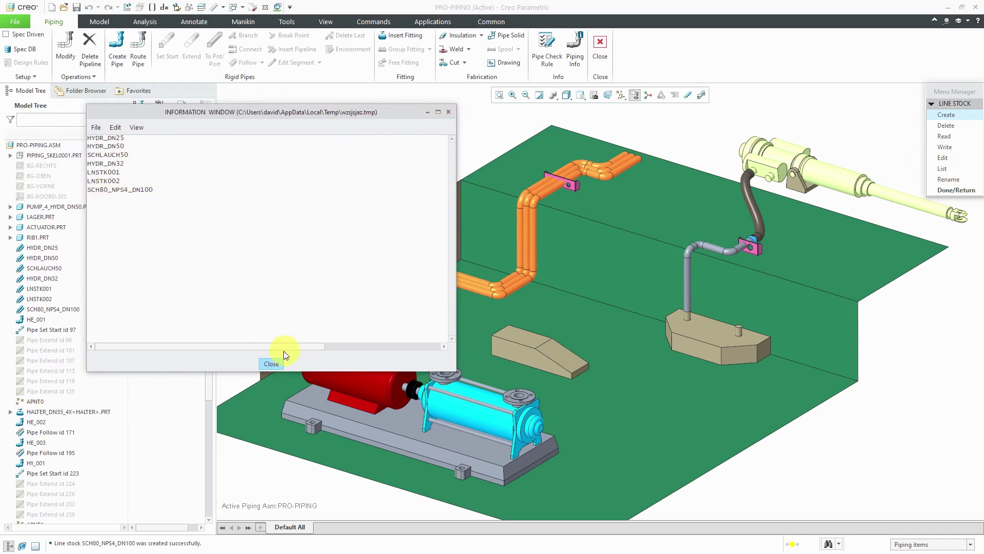
click(274, 364)
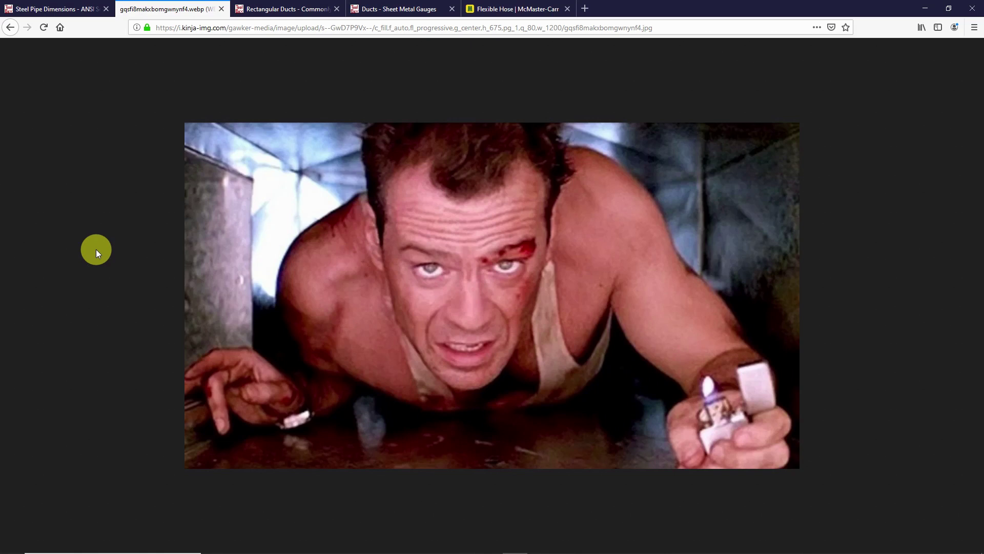
Step: Read the Rectangular Ducts size table, then go to the Ducts - Sheet Metal Gauges page
click(265, 9)
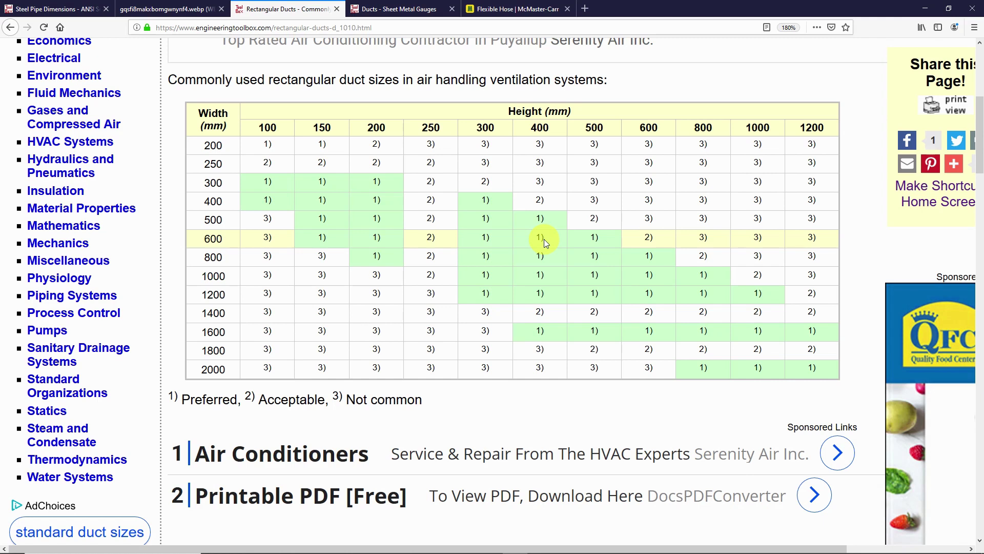
click(388, 11)
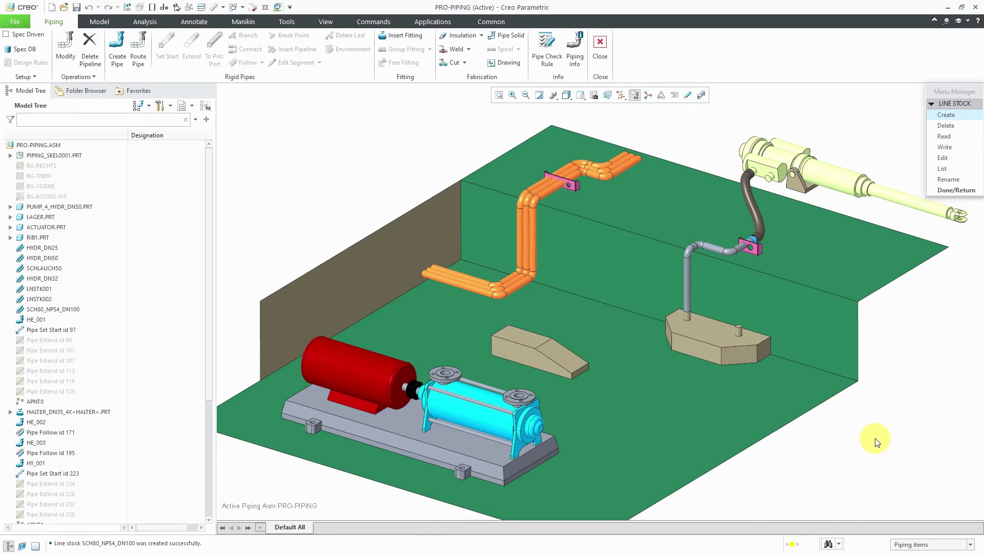
Step: Create a new line stock named NAKATOMI_DUCT
click(945, 115)
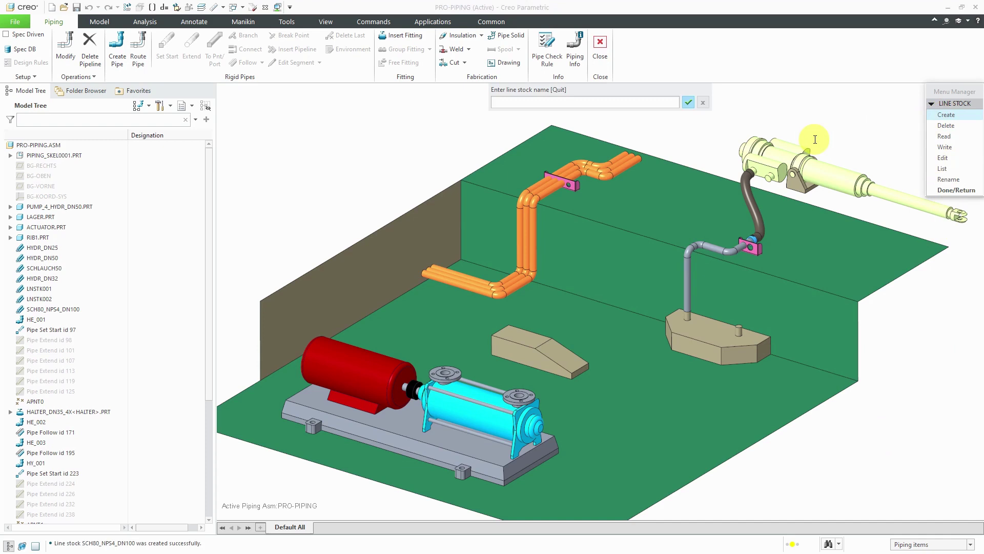
text(NAKATOMI_DUCT)
key(Return)
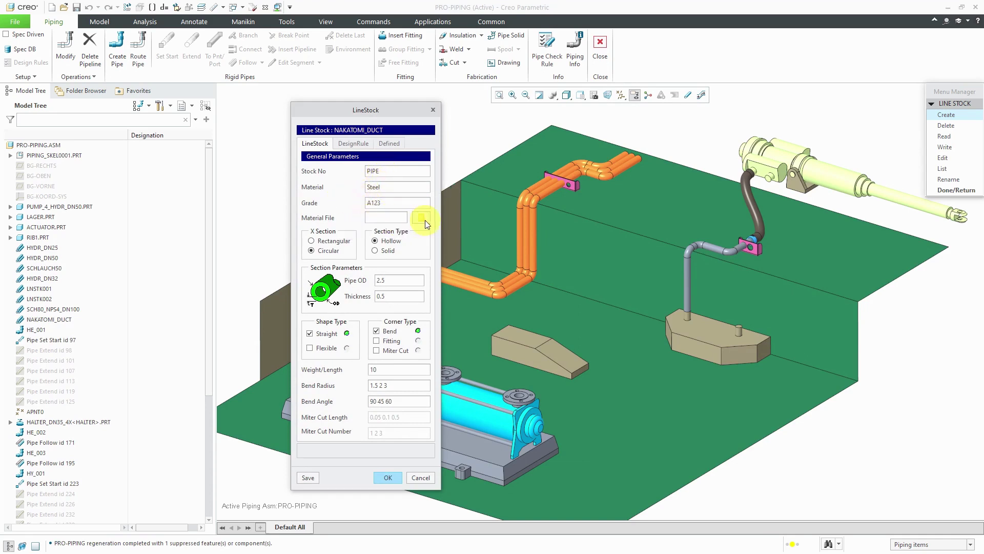
Step: Use a rectangular 16 x 24 section, 0.0187 thick, with miter cuts instead of bends
click(327, 243)
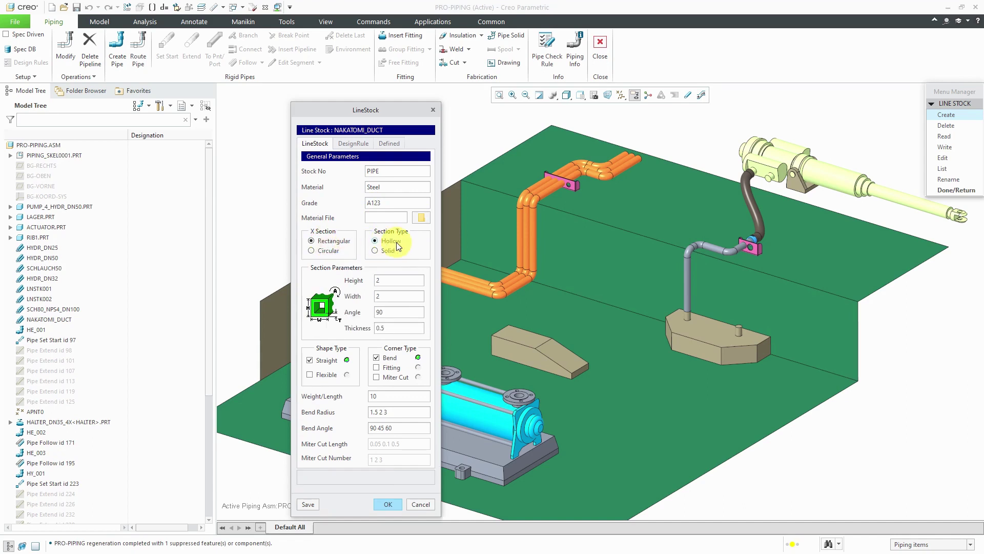
double_click(390, 279)
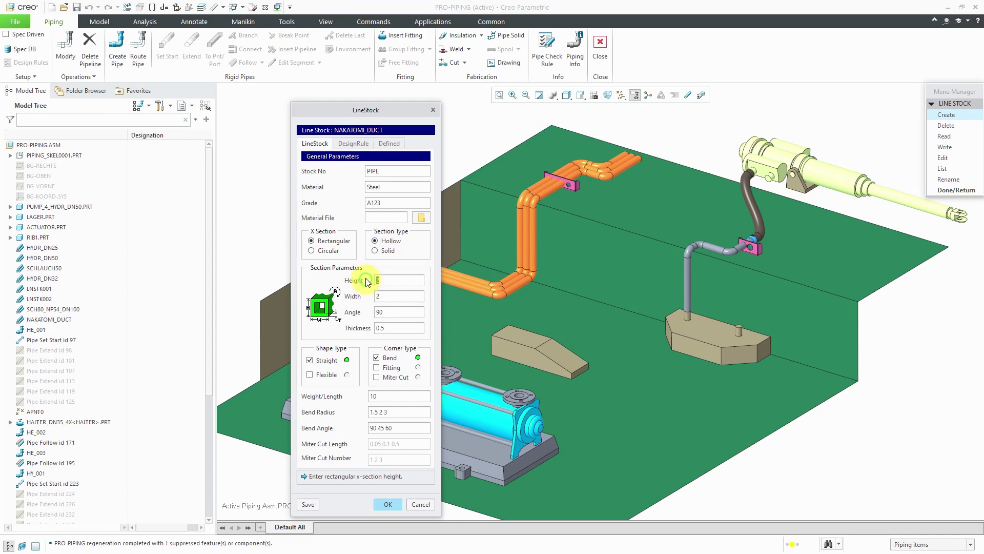
text(16)
double_click(391, 296)
click(410, 295)
text(4)
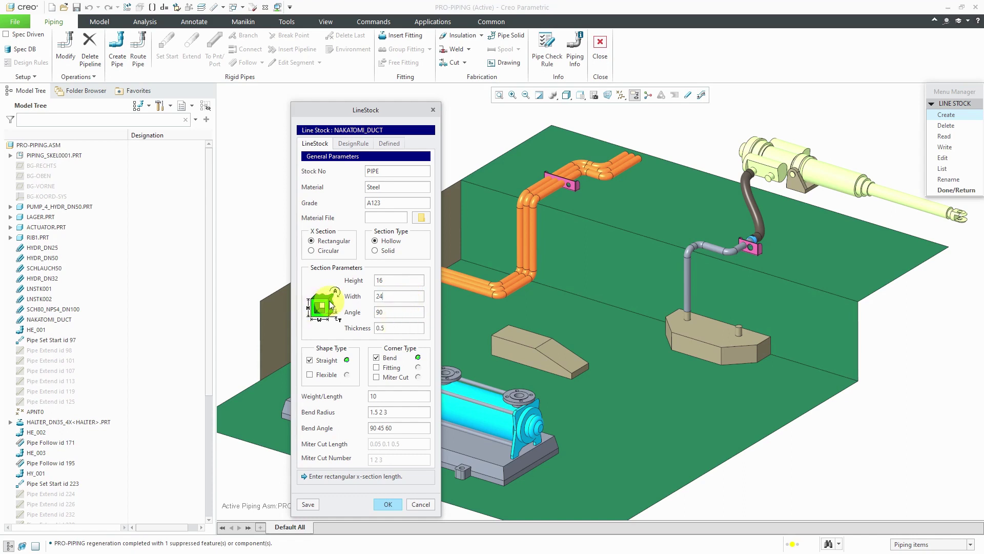
click(390, 329)
text(0.5)
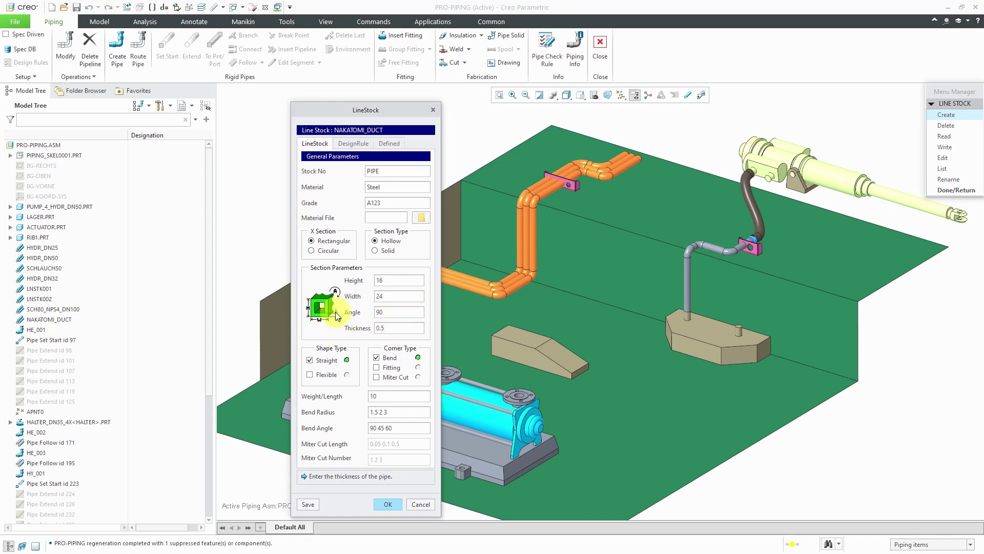
key(BackSpace)
text(187)
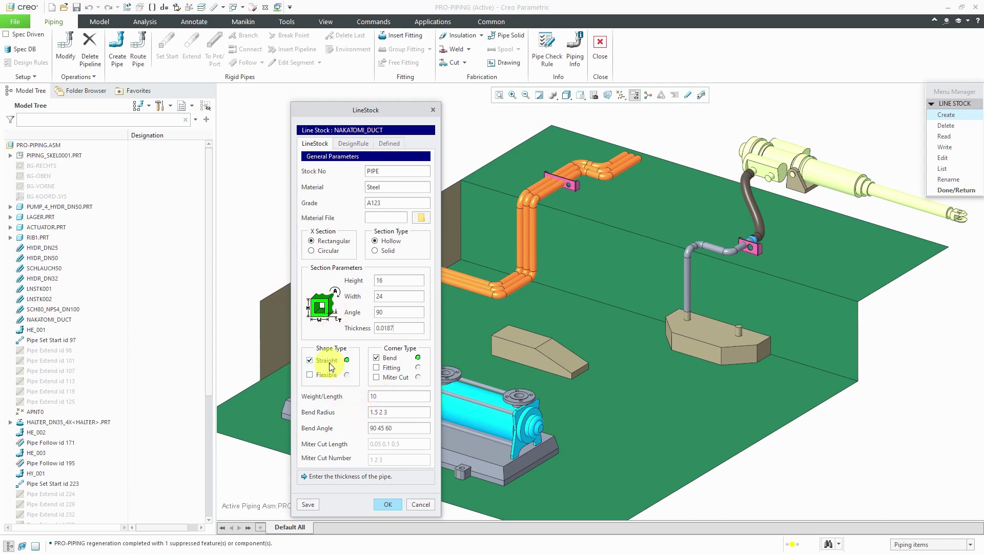
click(377, 380)
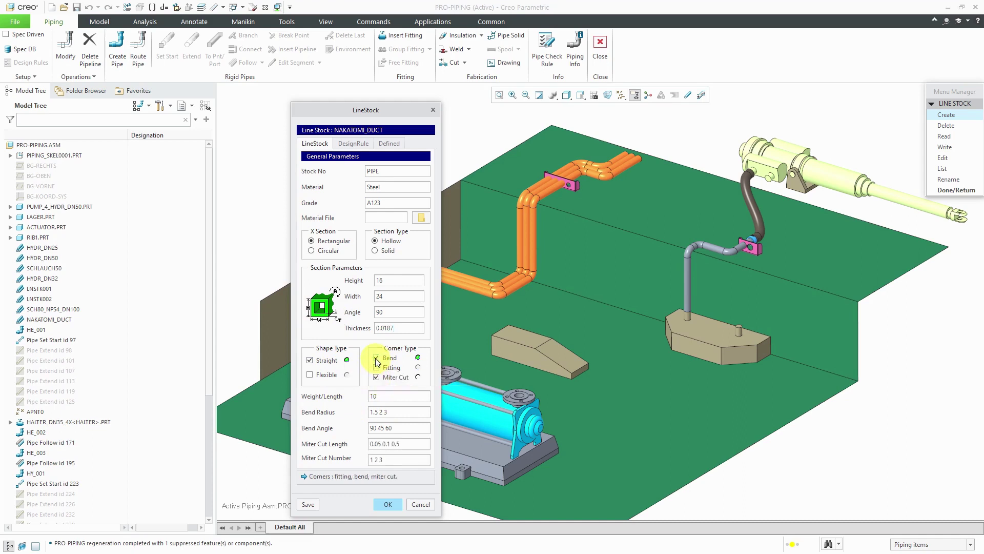
click(377, 360)
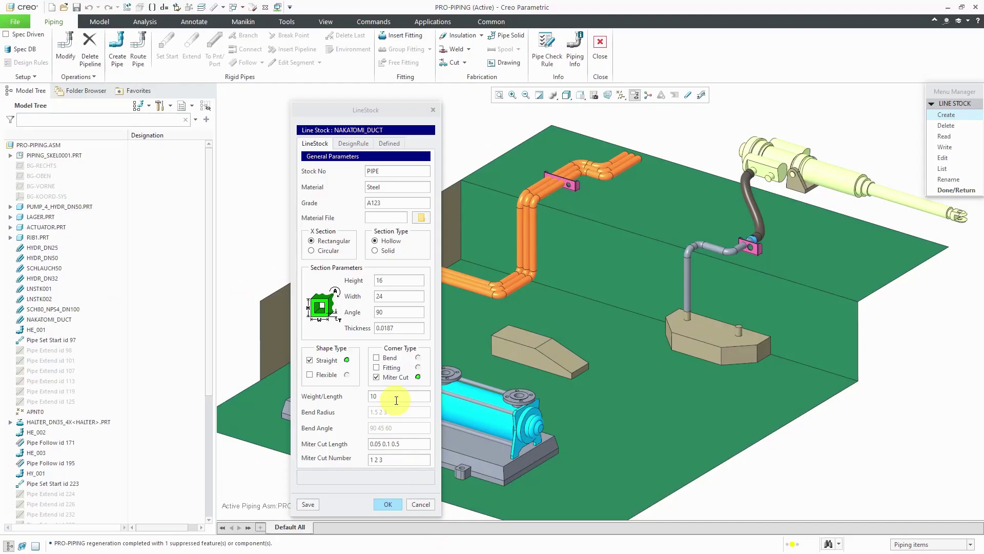
Step: Set weight/length 0.4185, miter cut lengths 16 24 32 48 and cut numbers 1 2 3 4
click(394, 394)
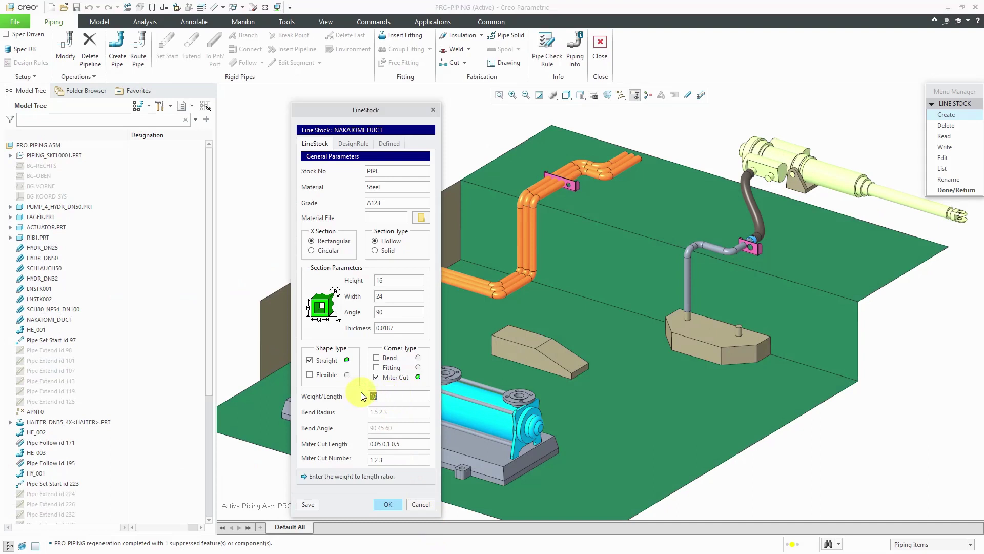
key(BackSpace)
text(185)
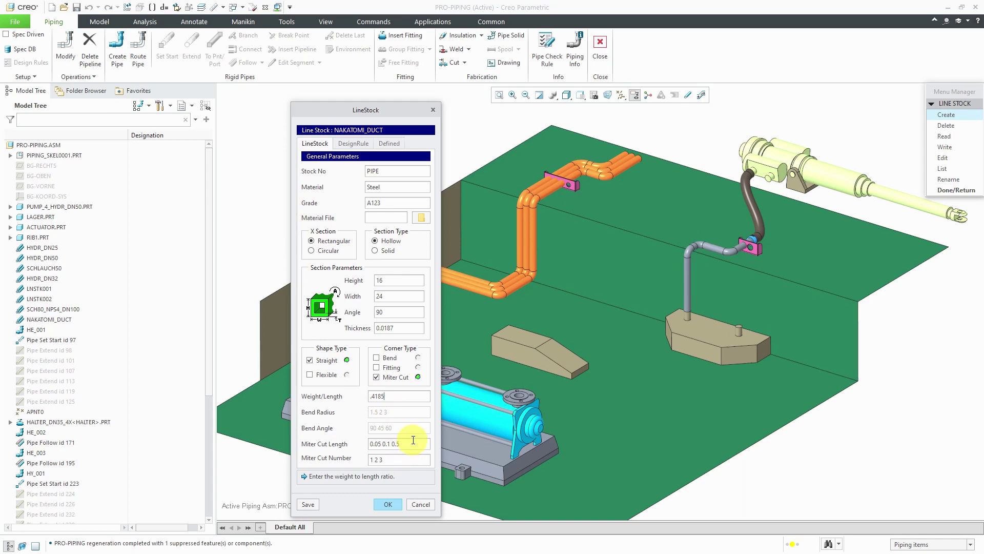
drag(410, 444, 346, 443)
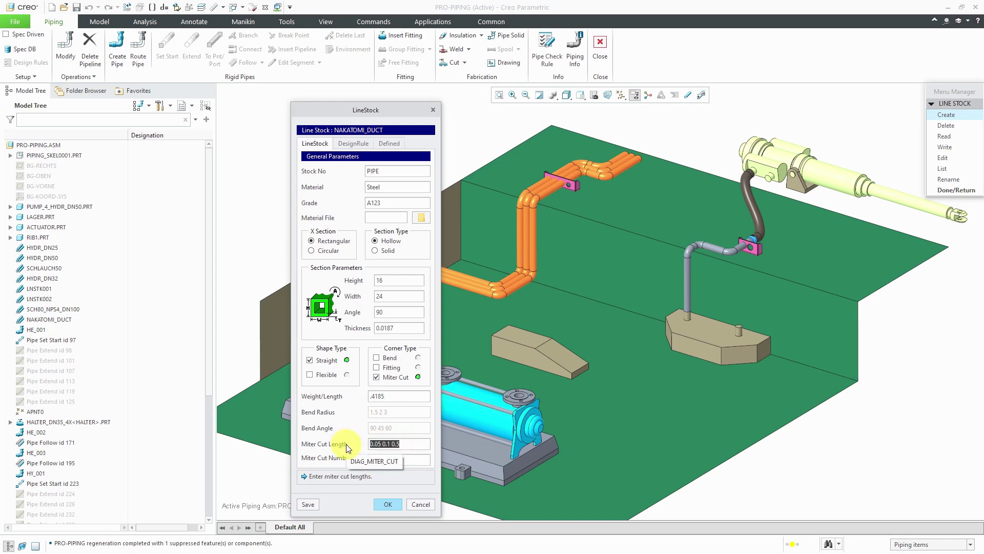
text(16 24)
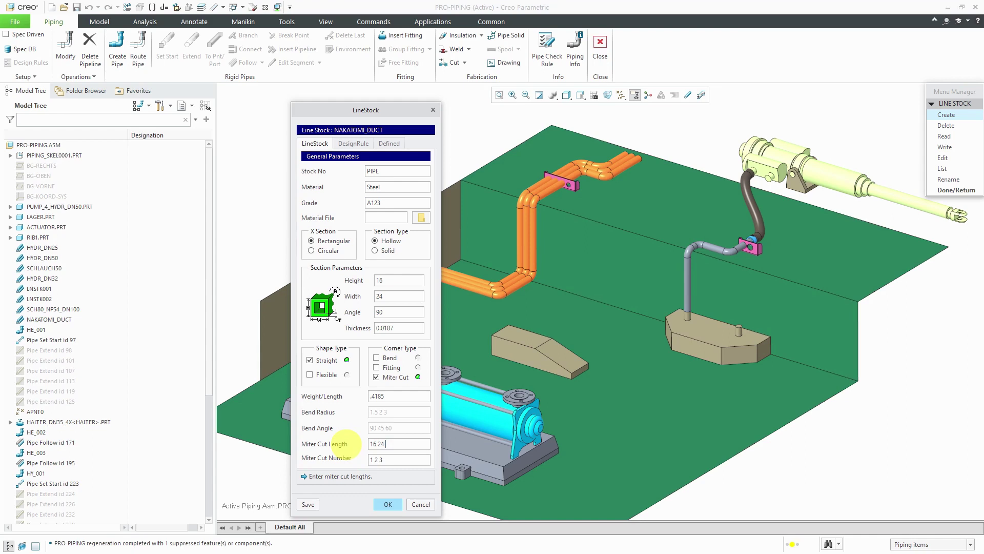
text( 32)
text( 48)
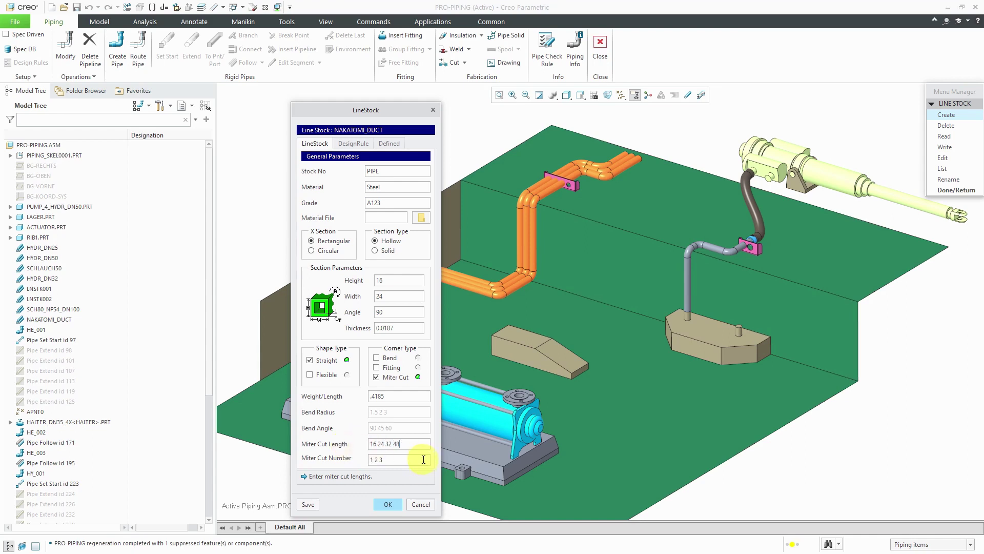
click(416, 459)
text(4)
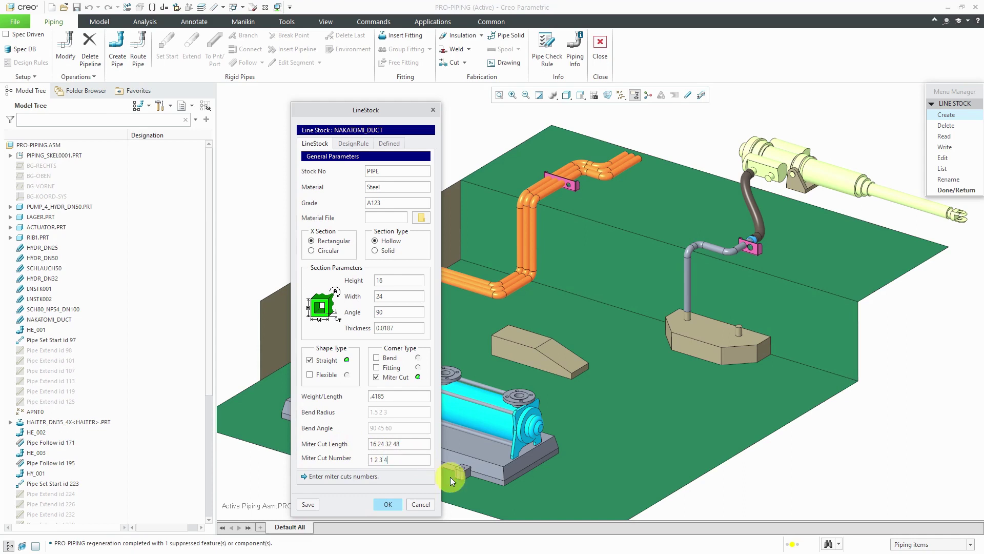
click(353, 144)
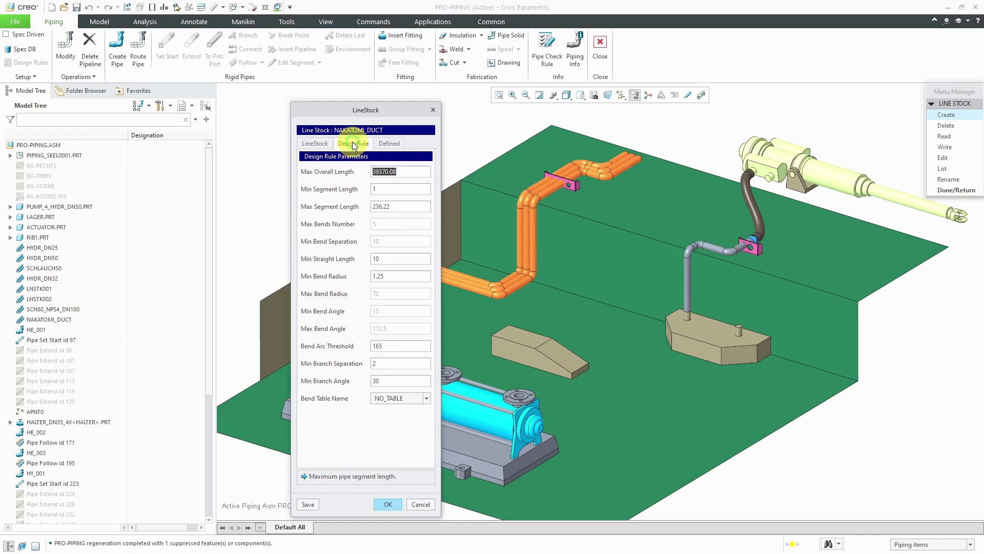
double_click(374, 171)
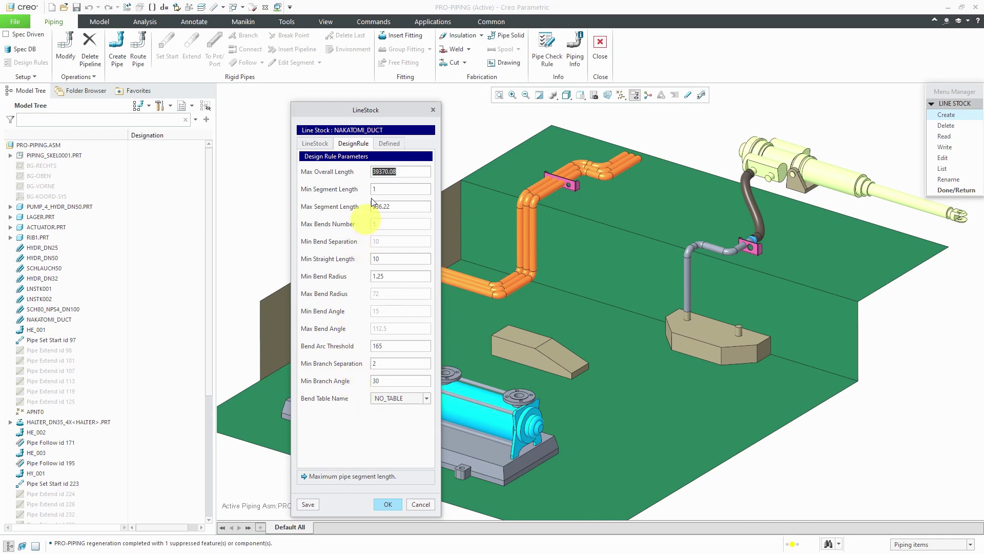
click(388, 143)
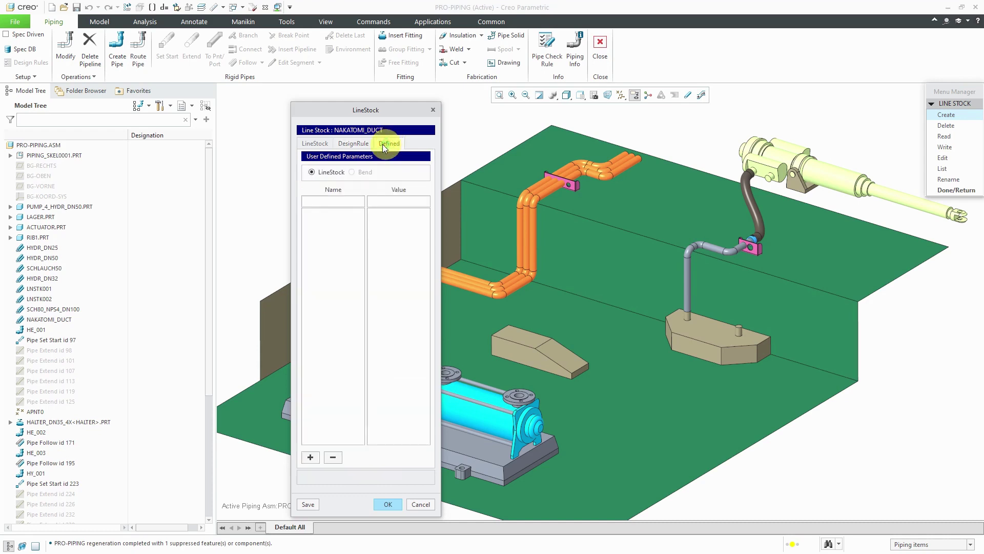
click(326, 146)
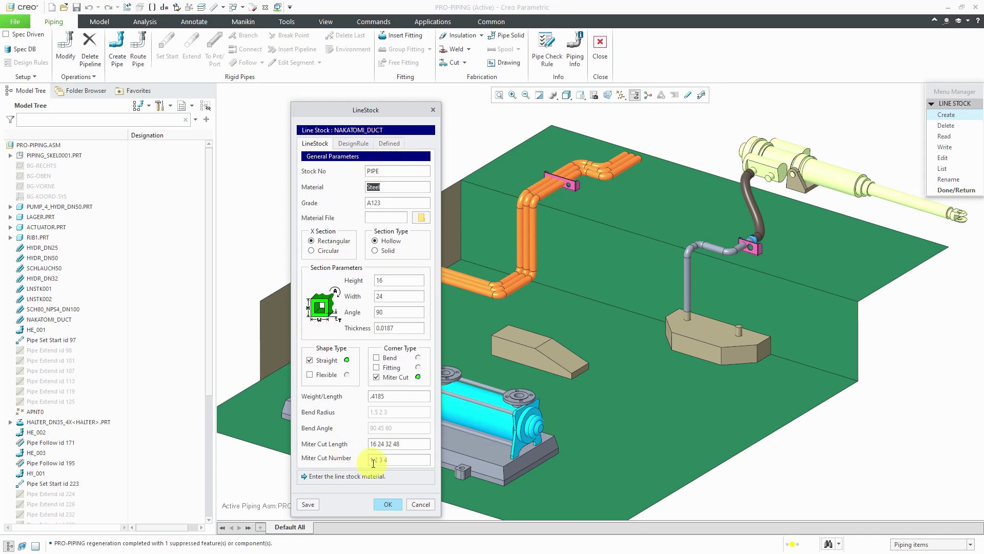
click(392, 505)
Step: Accept the LineStock dialog so NAKATOMI_DUCT is created
click(393, 505)
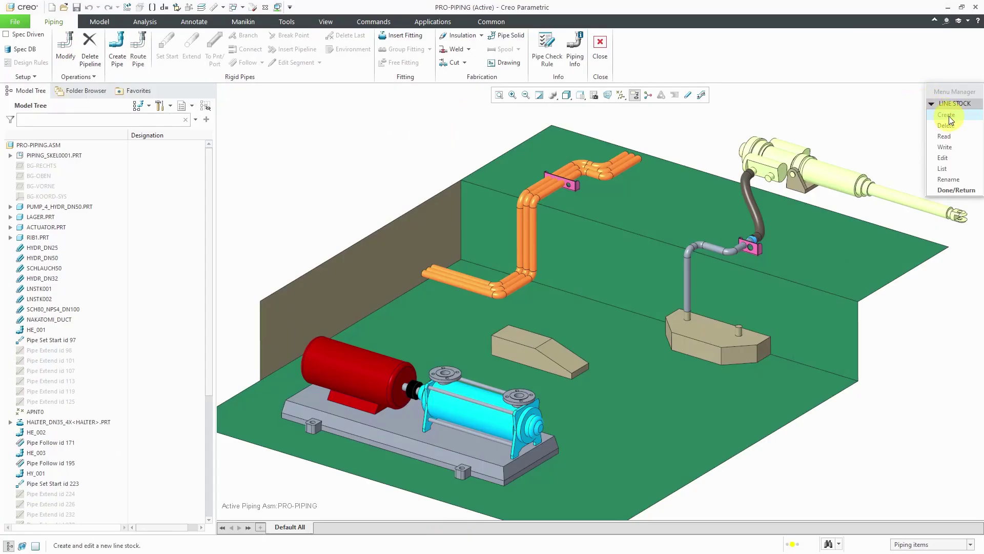
Step: Create a new line stock named 1909T12
click(949, 117)
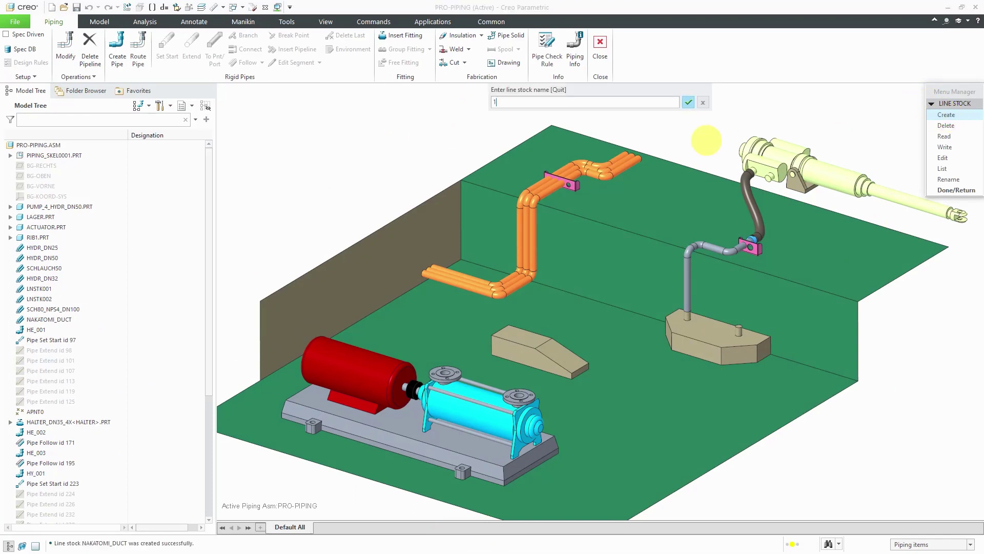
text(909)
key(BackSpace)
text(T1)
text(2)
key(Return)
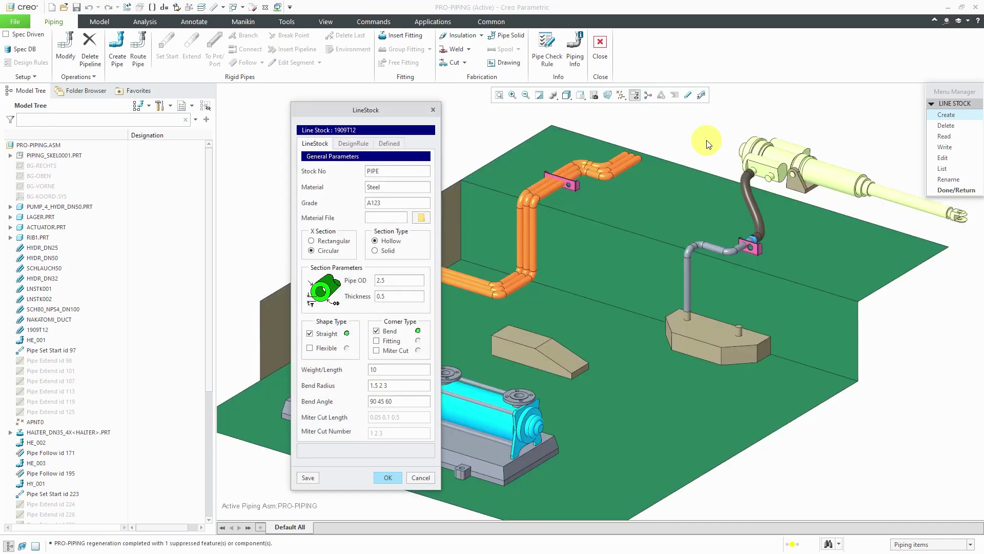
Step: Set the 1909T12 material to Silicone Rubber and its shape to flexible instead of straight
click(398, 190)
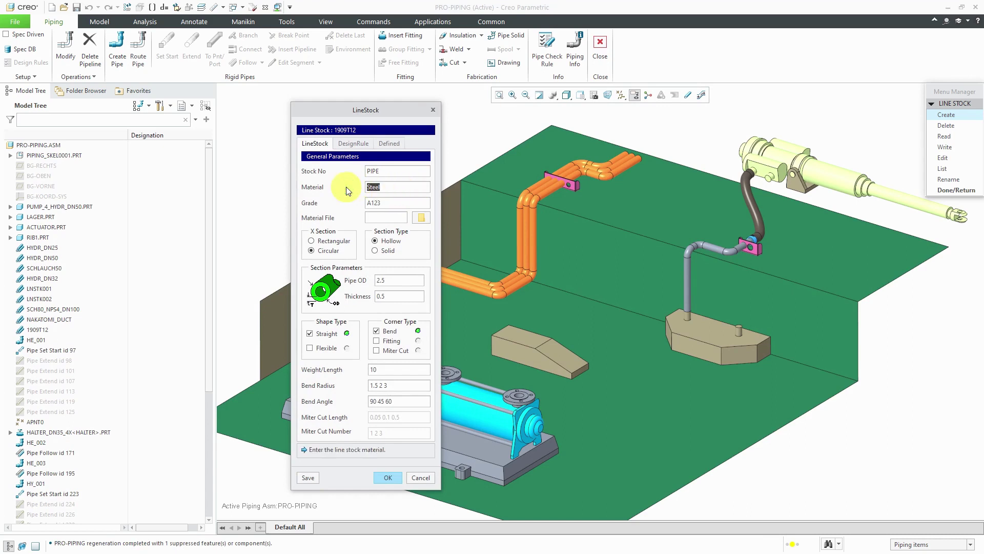
text(Silicone R)
text(ubber)
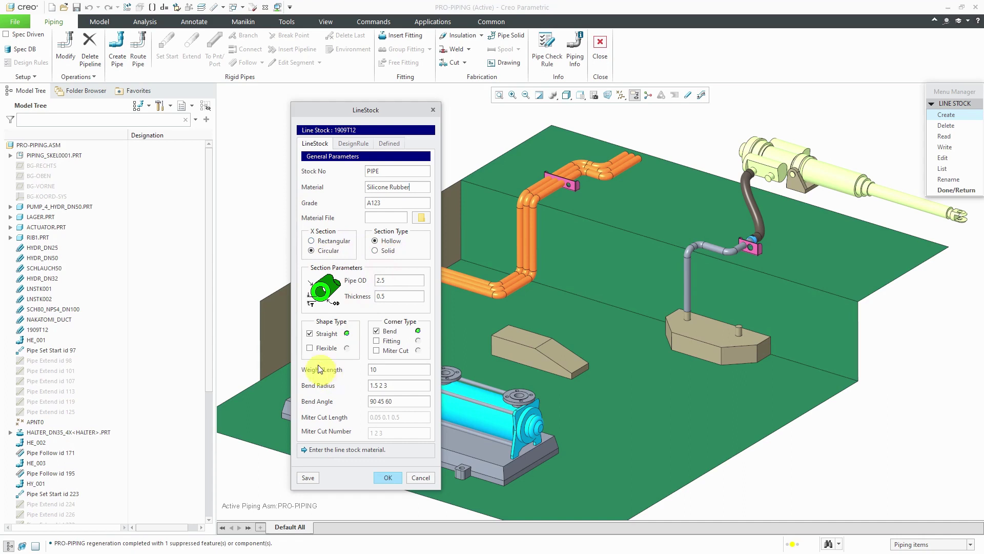
click(310, 347)
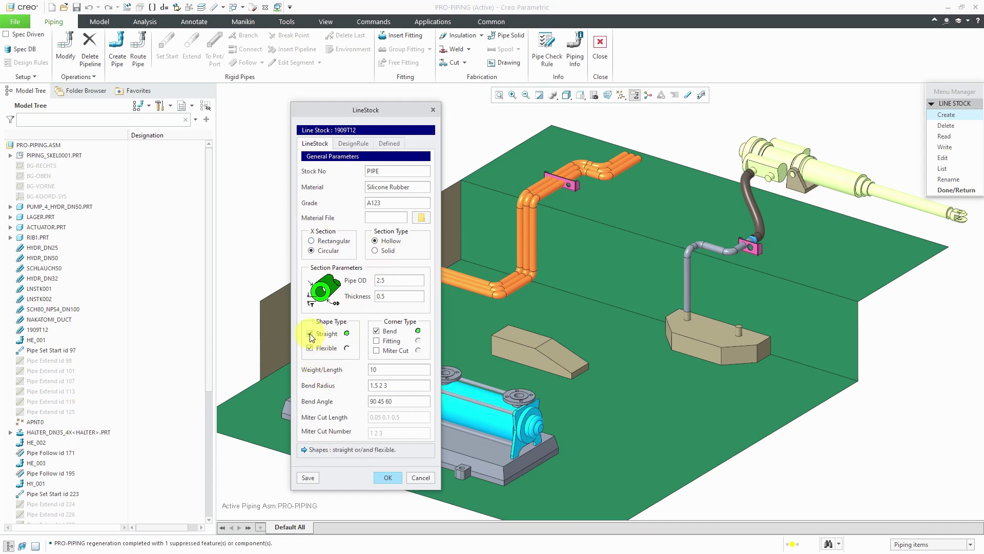
click(311, 334)
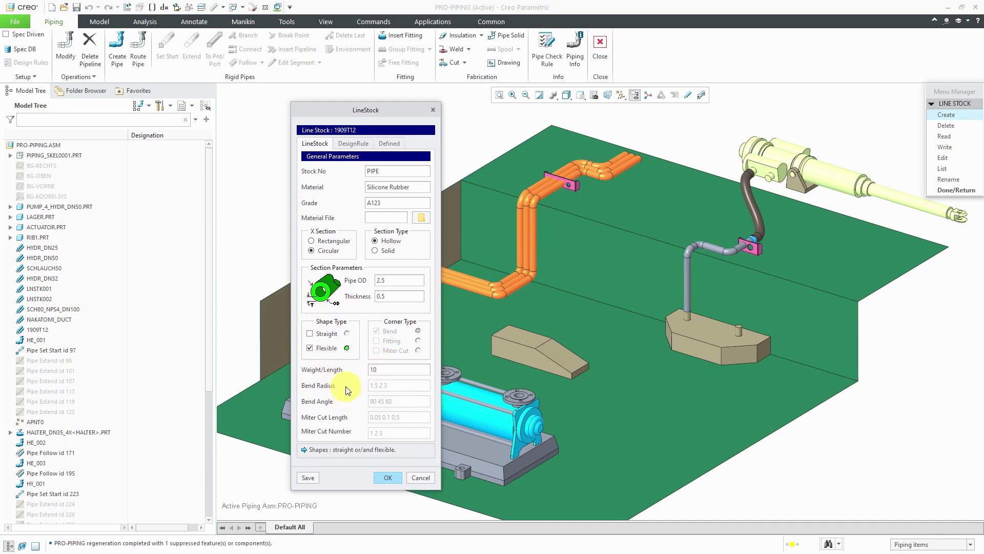
click(354, 143)
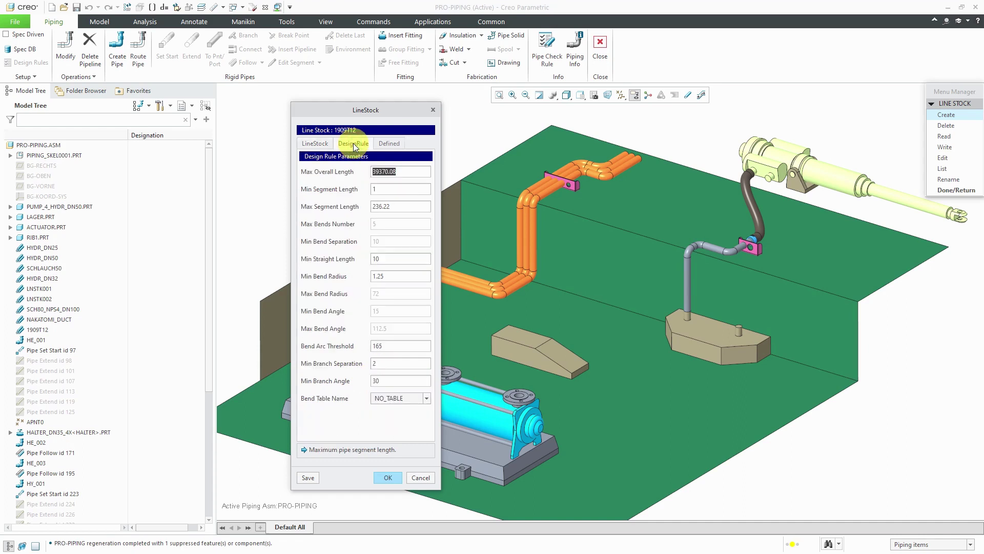
Step: Give 1909T12 a 0.25 minimum bend radius, create it, and start editing line stocks
double_click(396, 275)
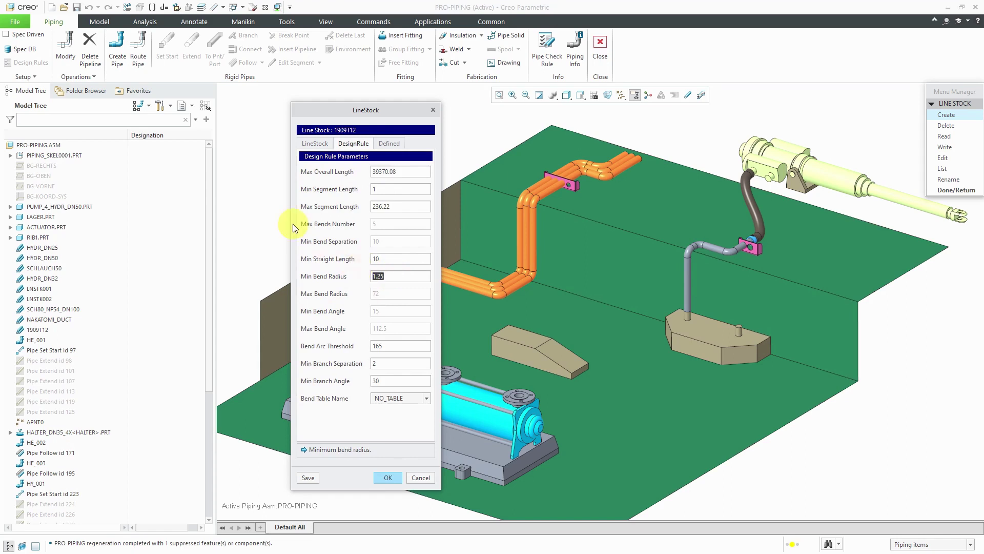
text(0.25)
key(Return)
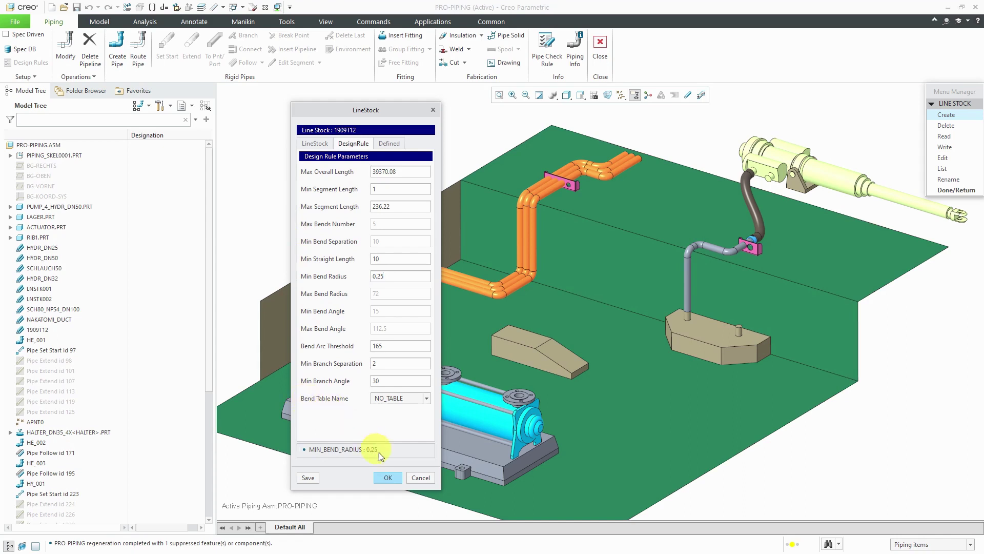
click(385, 477)
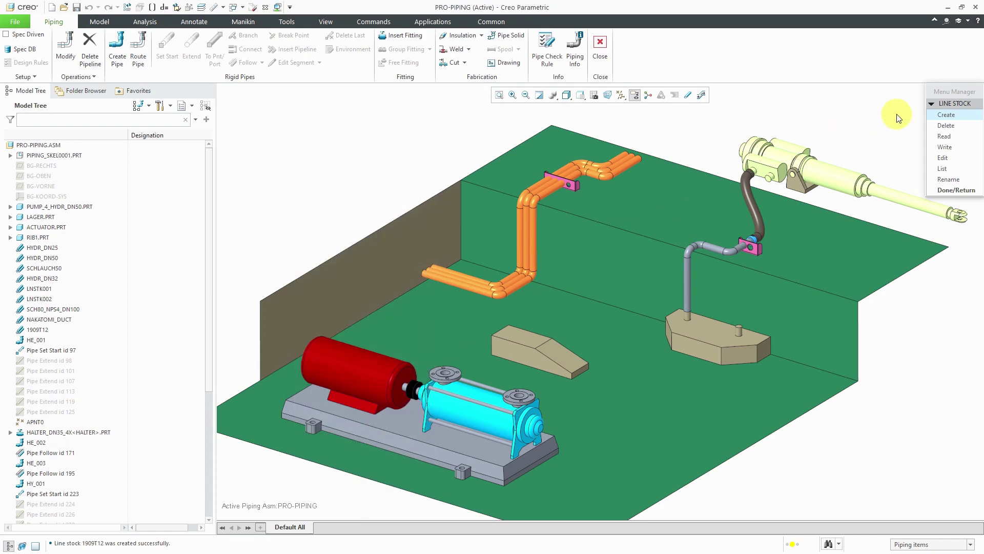
click(953, 158)
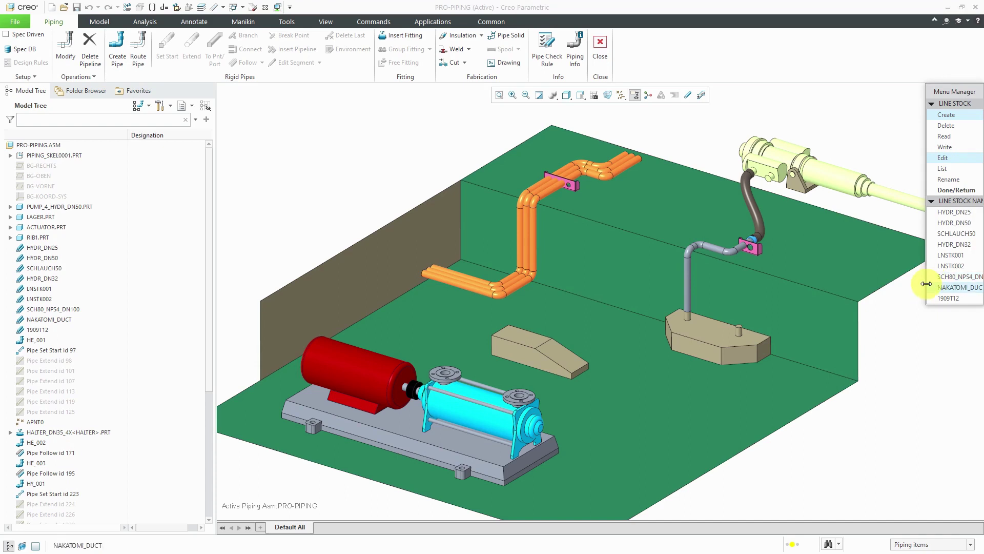
Step: Widen the Menu Manager panel until full names like SCH80_NPS4_DN100 are readable
drag(927, 284, 889, 284)
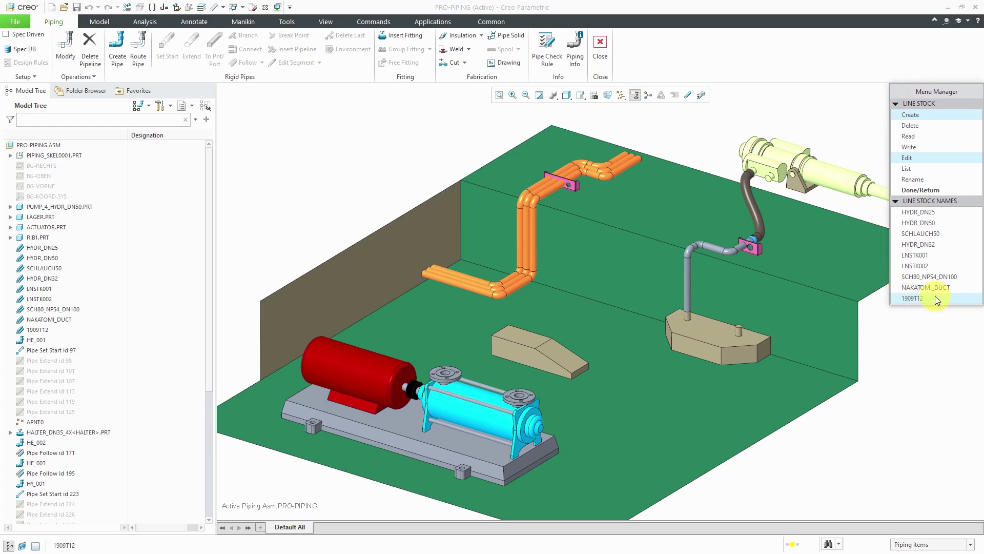
middle_click(924, 349)
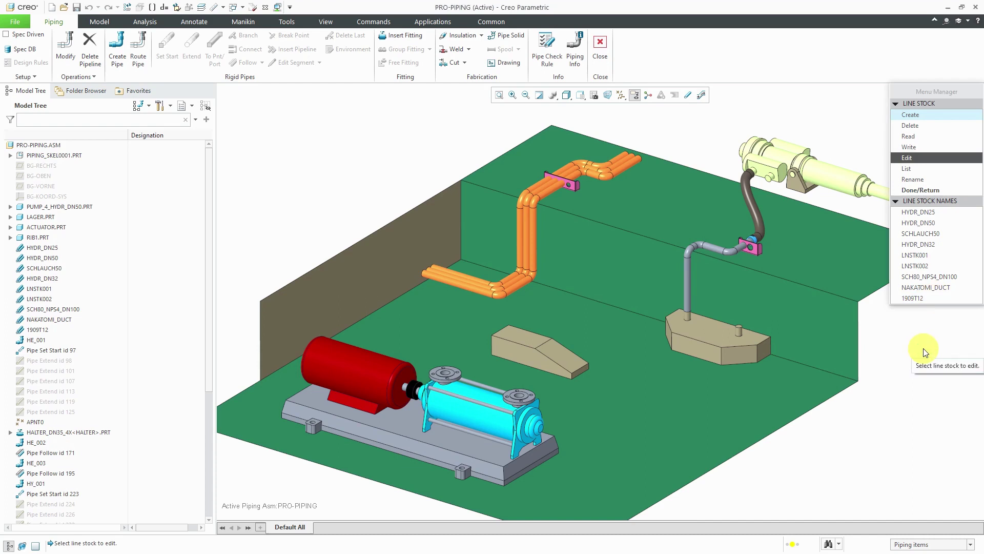